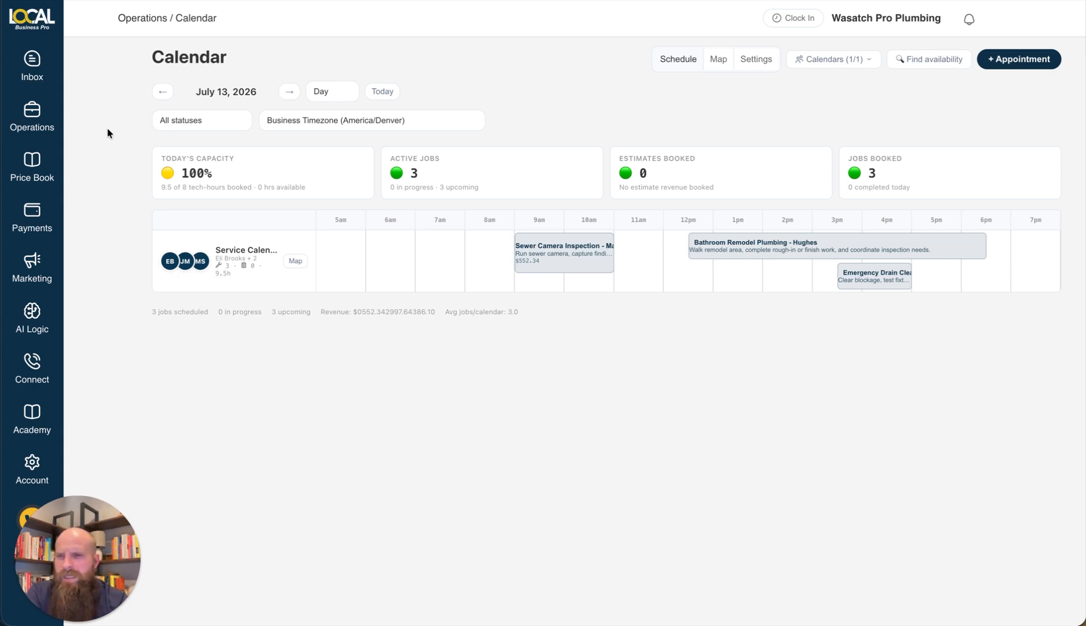
Open the Calendar in the Operations area.
left_click(28, 118)
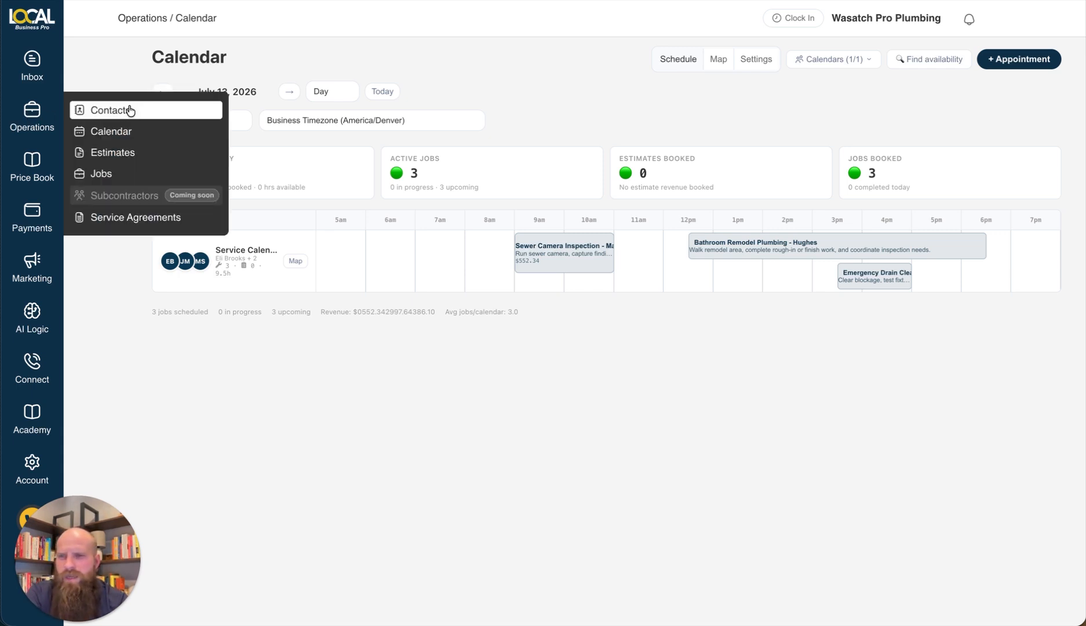
left_click(135, 132)
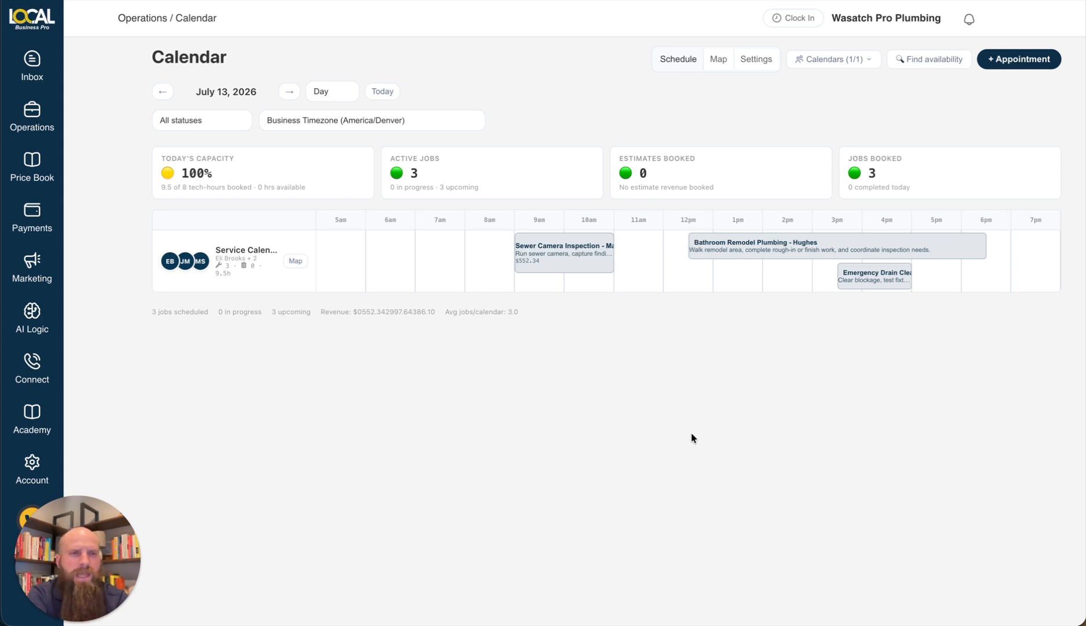
View the blank Manual Book form for a new appointment and close it without saving.
left_click(1013, 65)
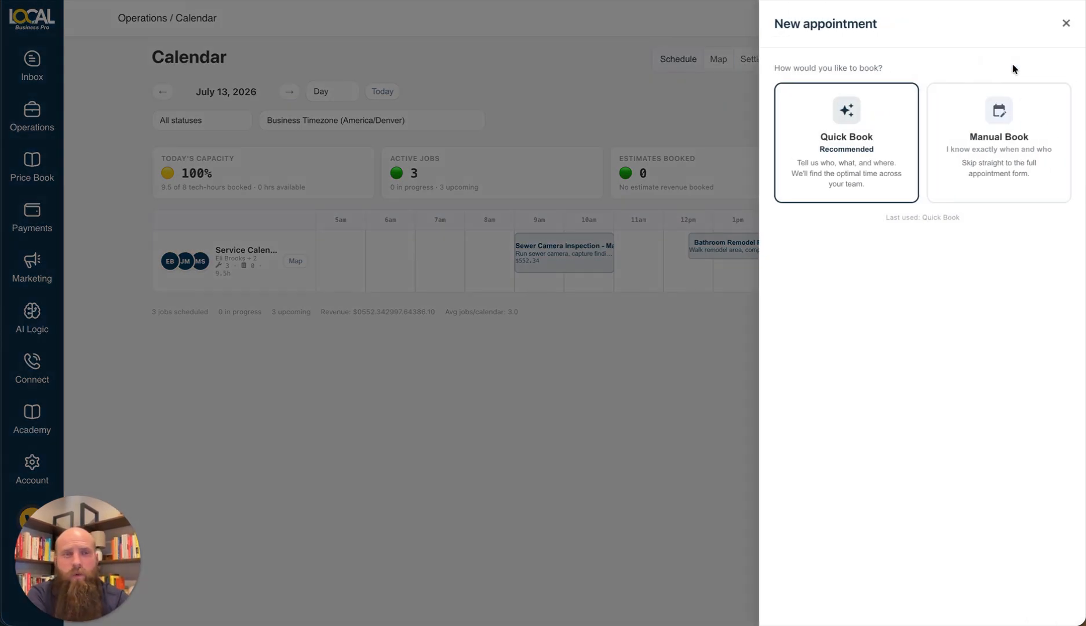
left_click(997, 145)
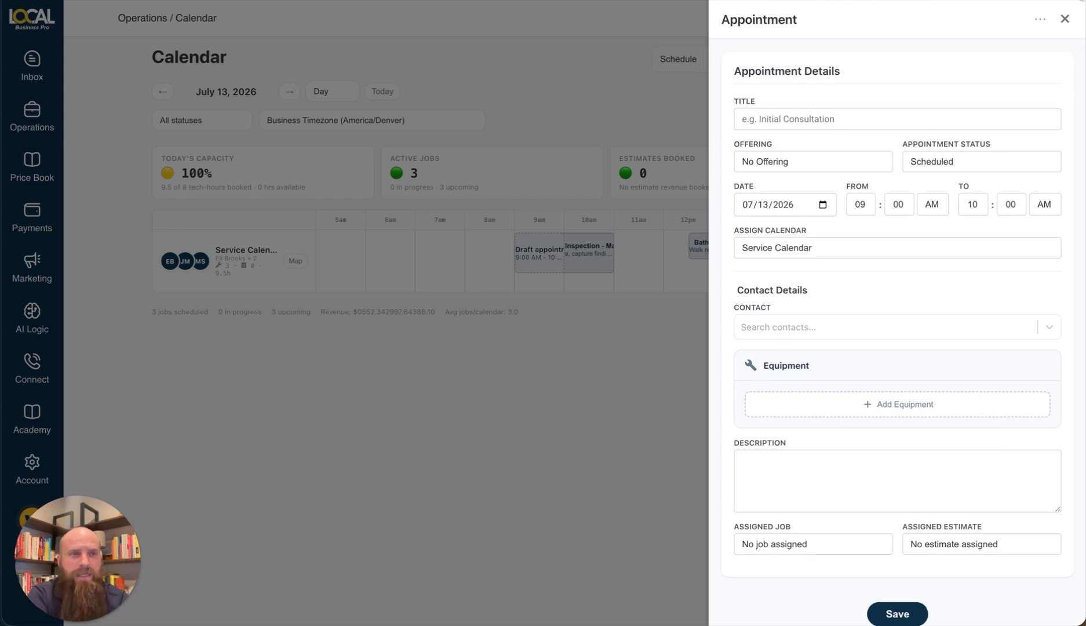
left_click(1065, 21)
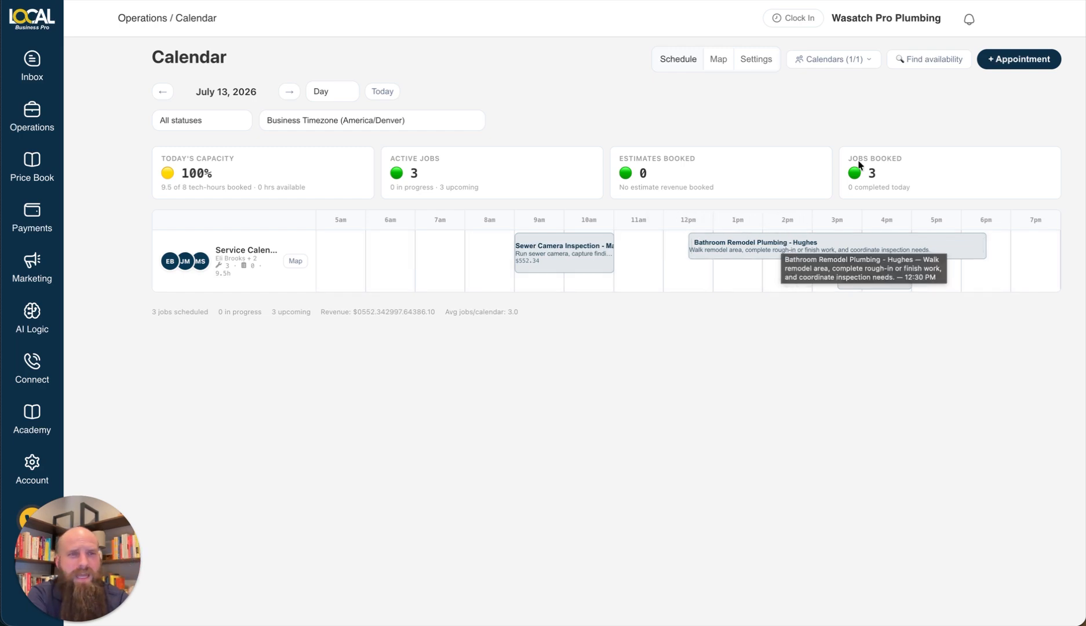
Start a new Quick Book appointment and open its customer search.
left_click(999, 60)
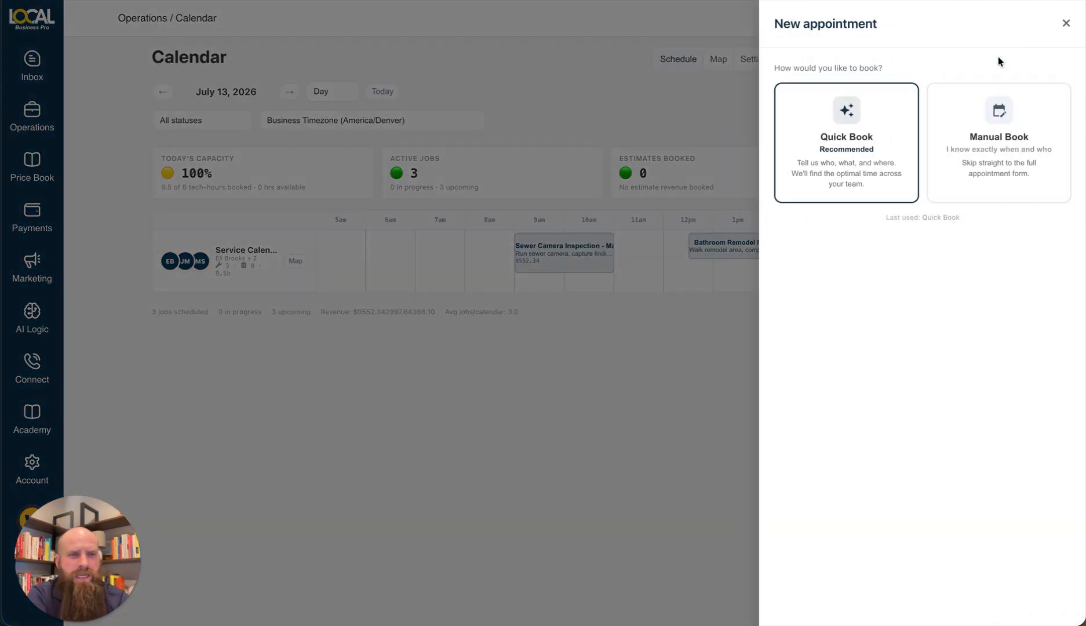
left_click(847, 162)
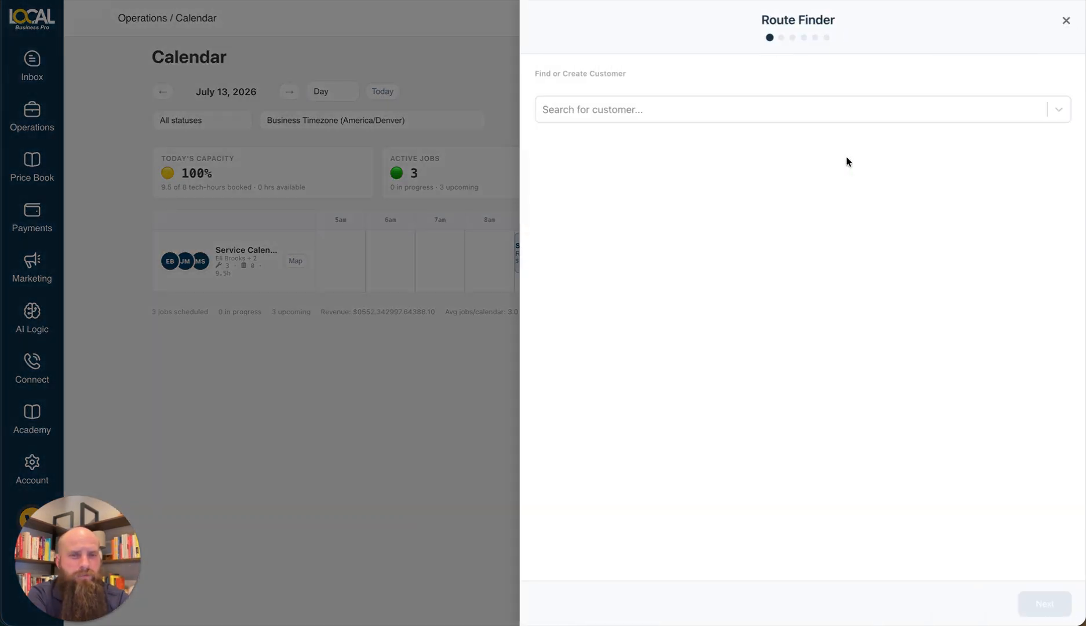
left_click(782, 115)
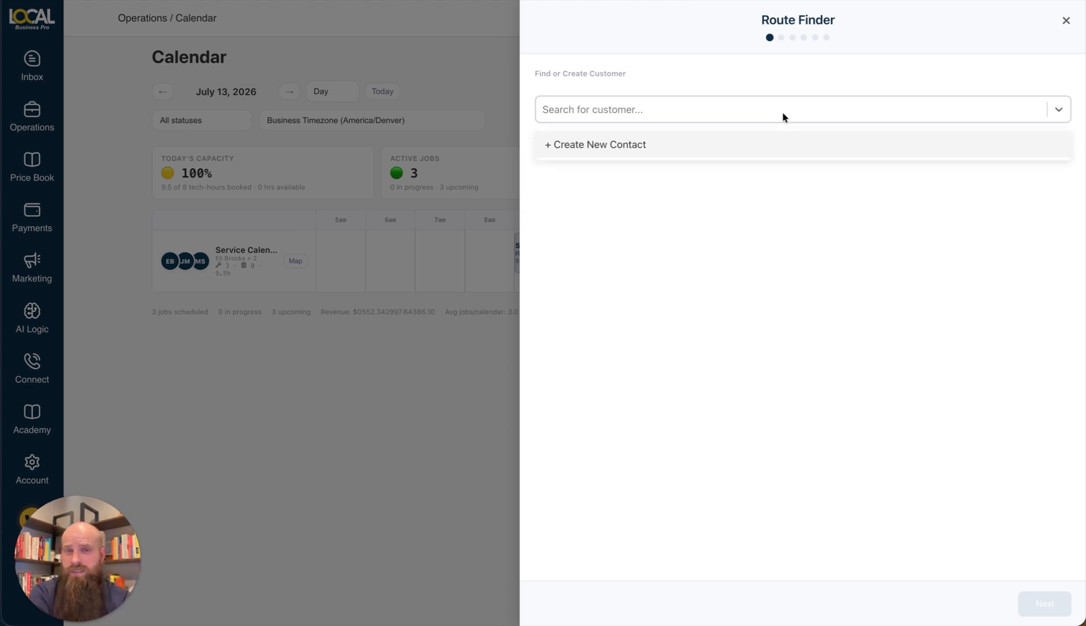
Search the customers for "ab", clear the search and browse the list of existing customers.
type("a")
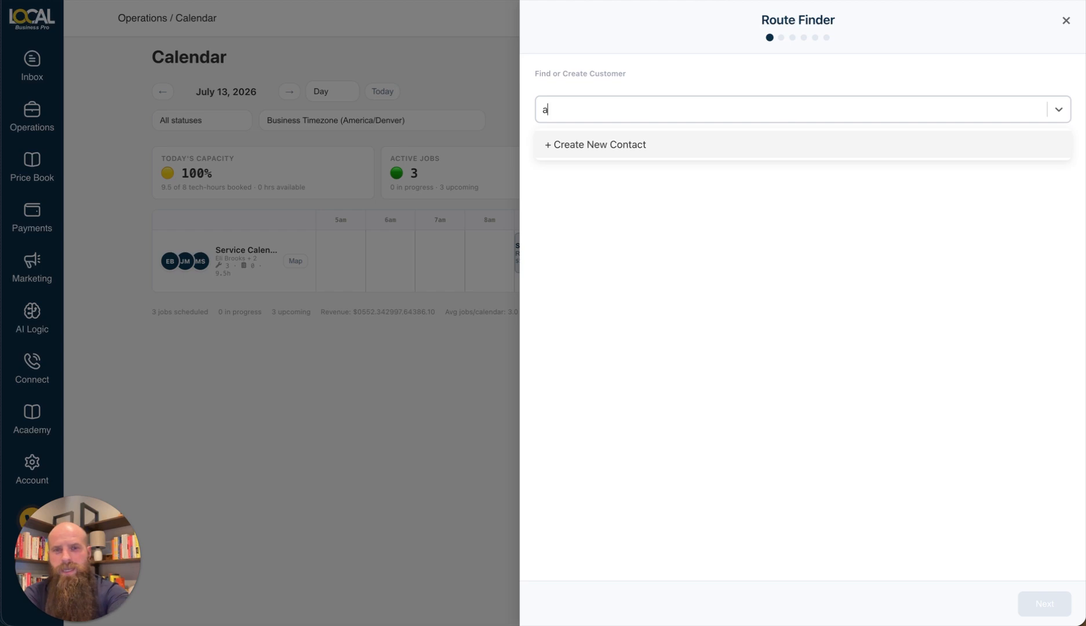
type("bc")
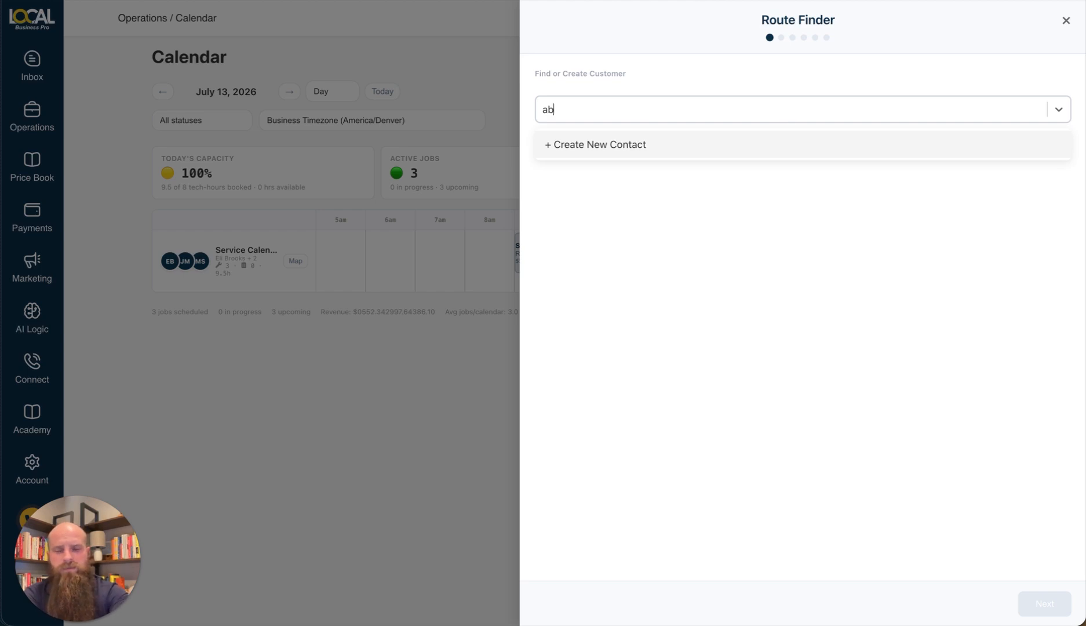
key("BackSpace")
key("BackSpace")
key("BackSpace")
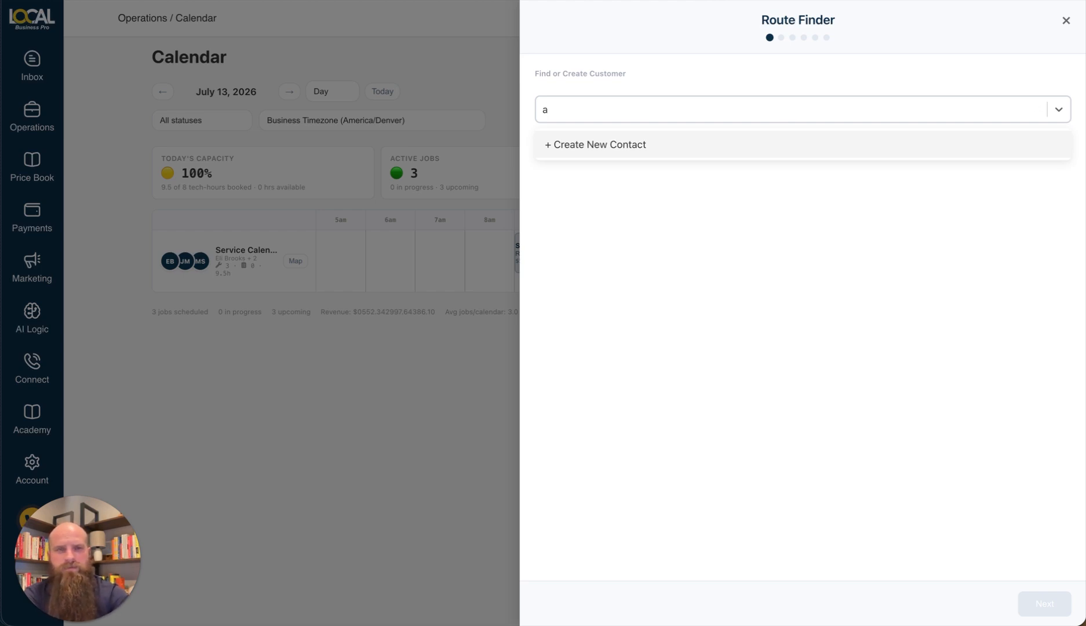
left_click(787, 110)
scroll(760, 217, "down", 1)
scroll(760, 217, "down", 20)
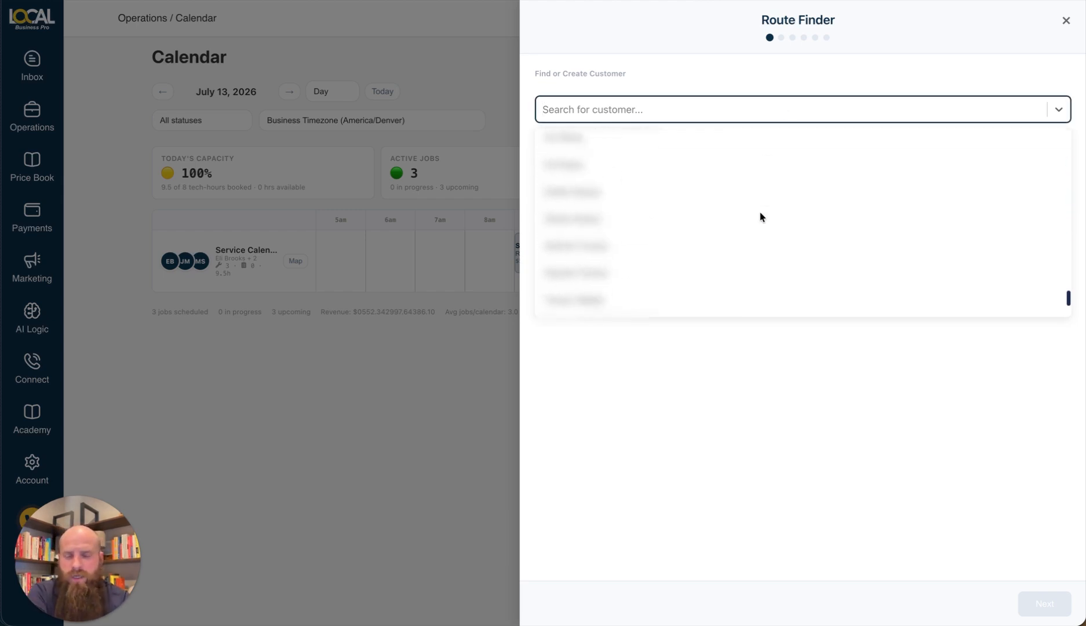
scroll(760, 218, "up", 20)
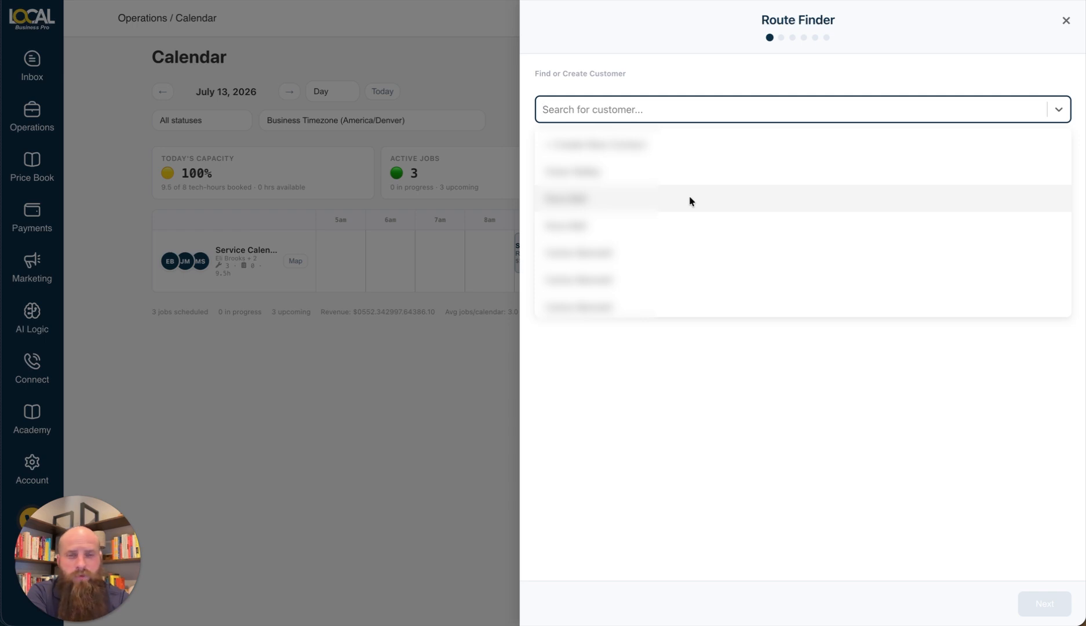
Try to create a new contact by entering the first and last name and filling in a saved phone number.
left_click(674, 148)
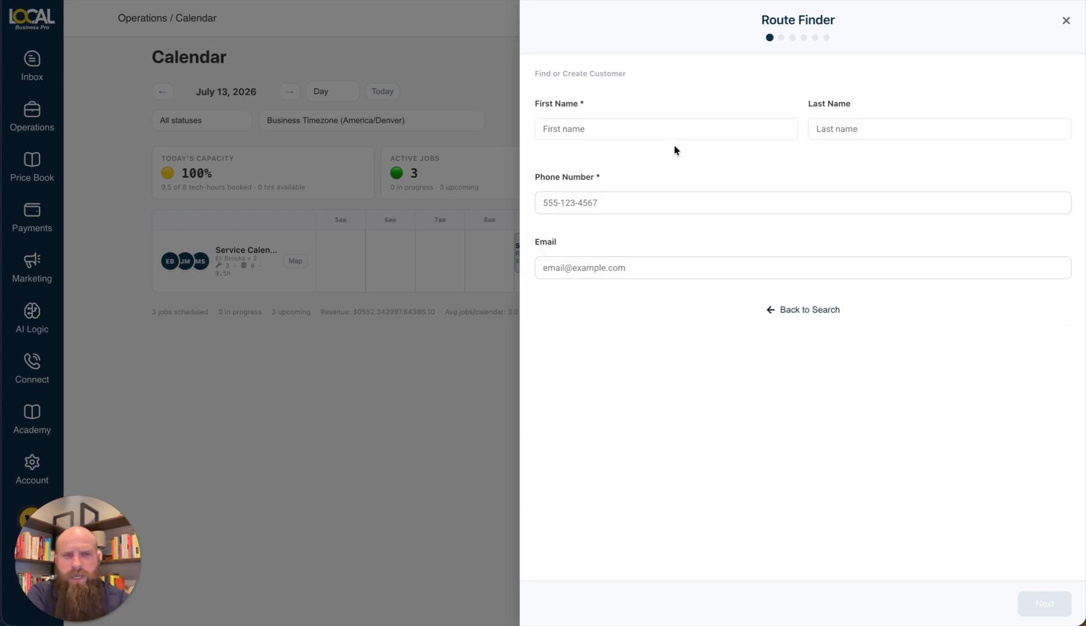
left_click(654, 128)
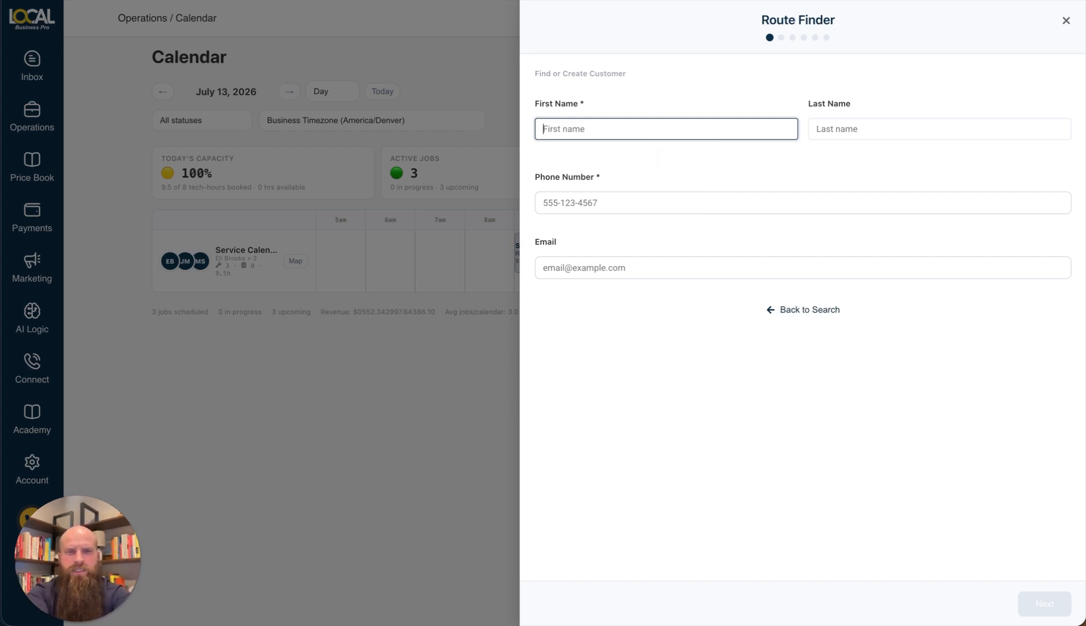
type("Jessica")
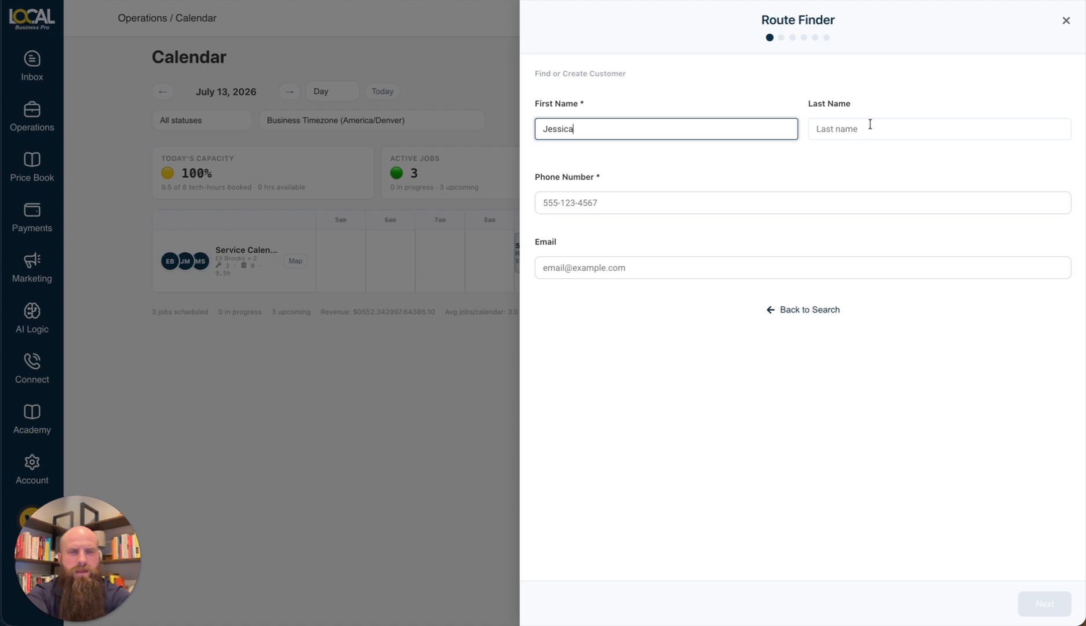
left_click(868, 127)
type("Jo")
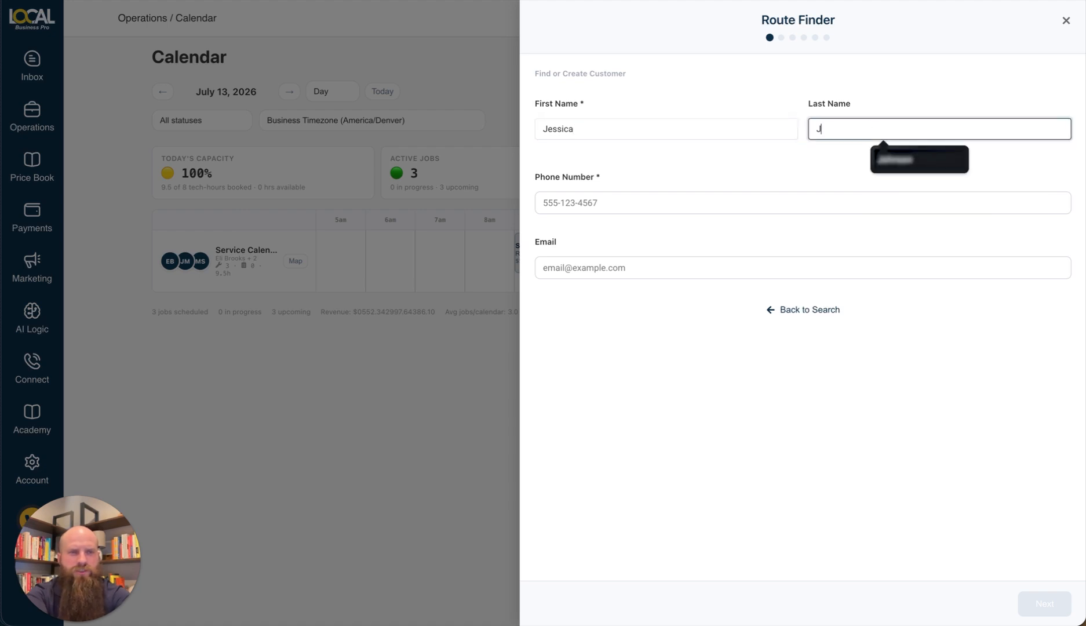
left_click(888, 159)
left_click(655, 205)
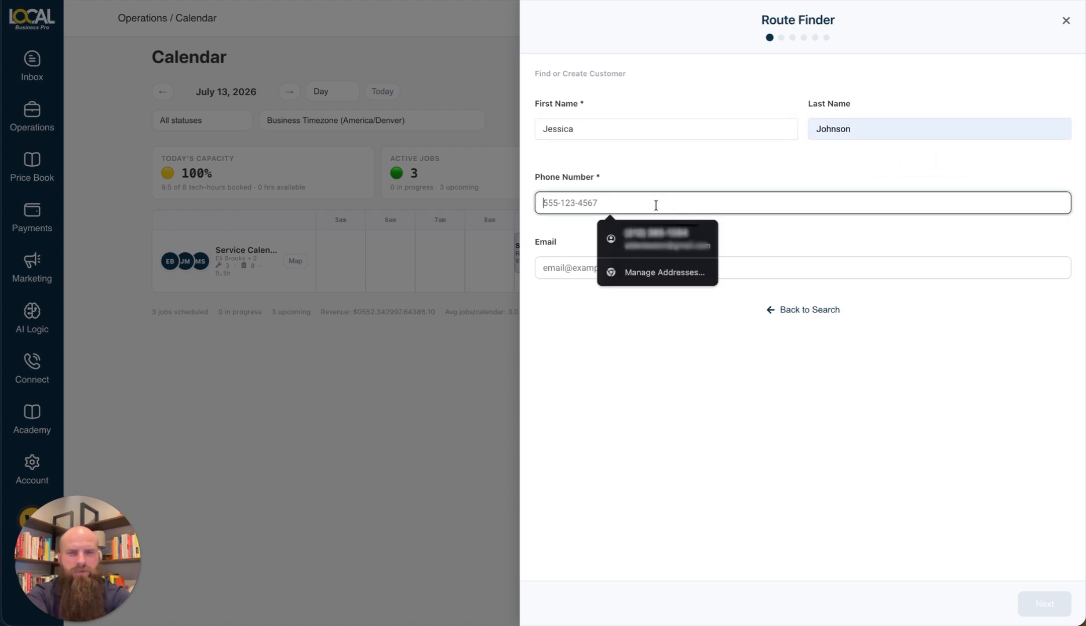
left_click(658, 237)
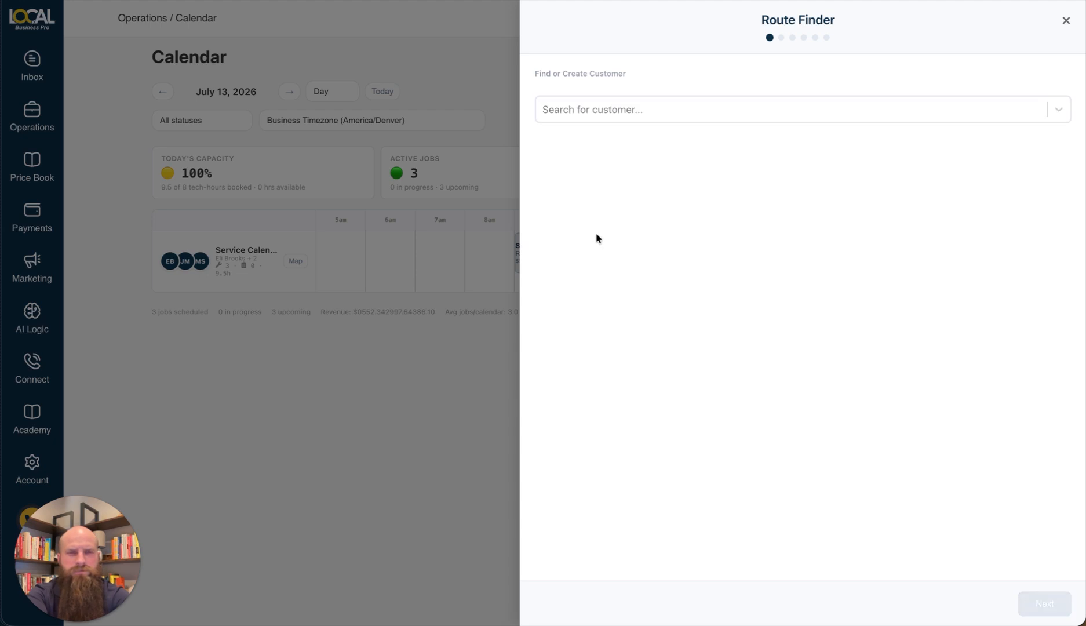
Create a new contact for the appointment and fill its name, phone and email fields from the saved autofill profile.
left_click(625, 122)
left_click(624, 149)
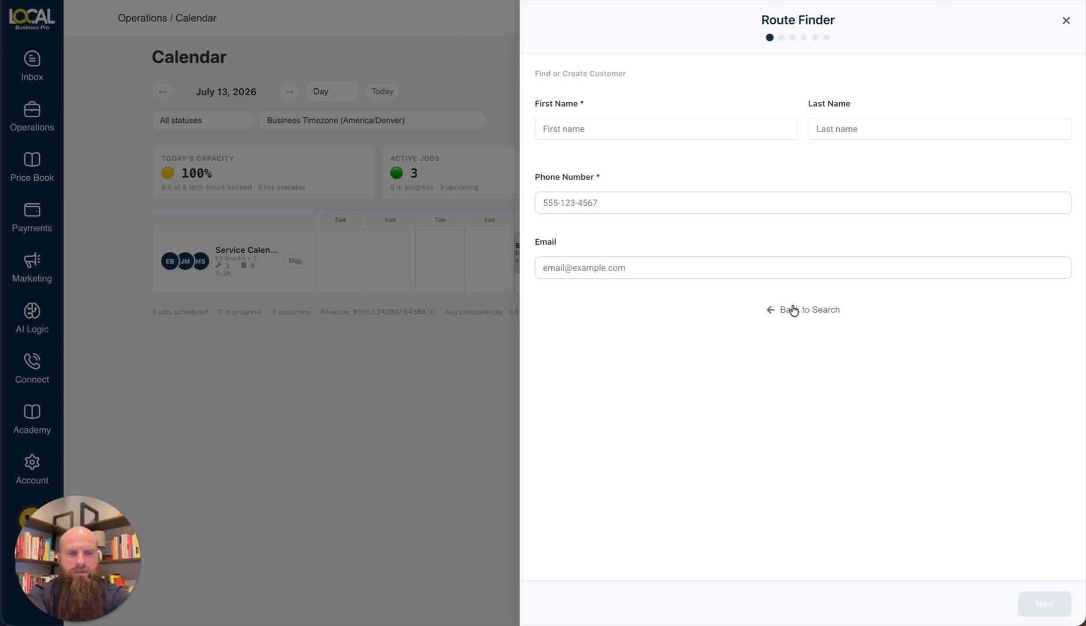
left_click(601, 129)
left_click(650, 171)
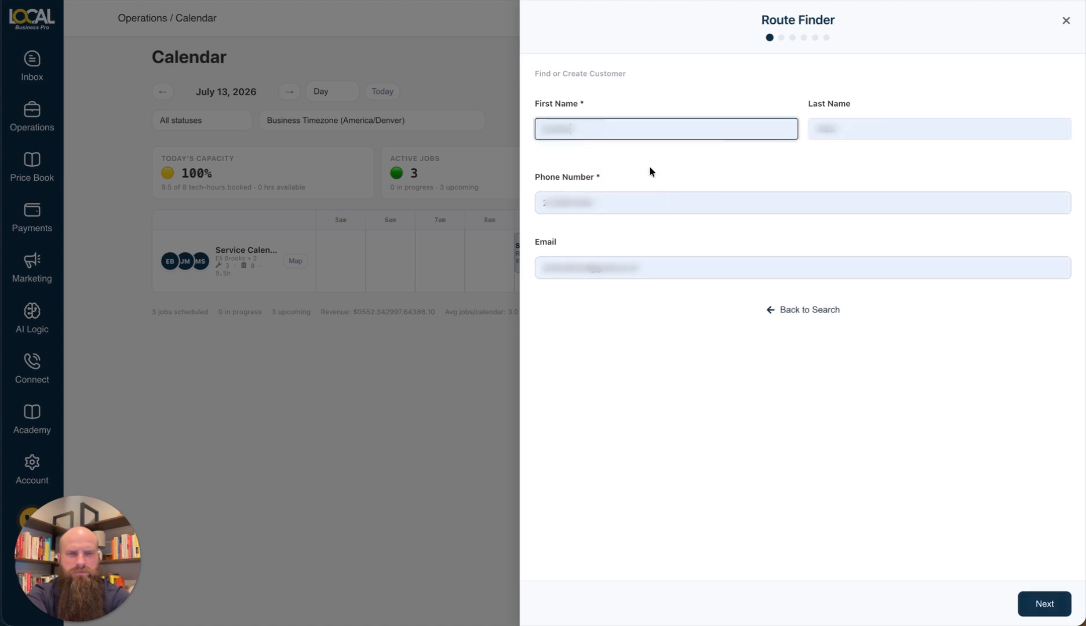
Replace the new contact's first and last name with the customer's name and continue to the service address.
left_click(607, 123)
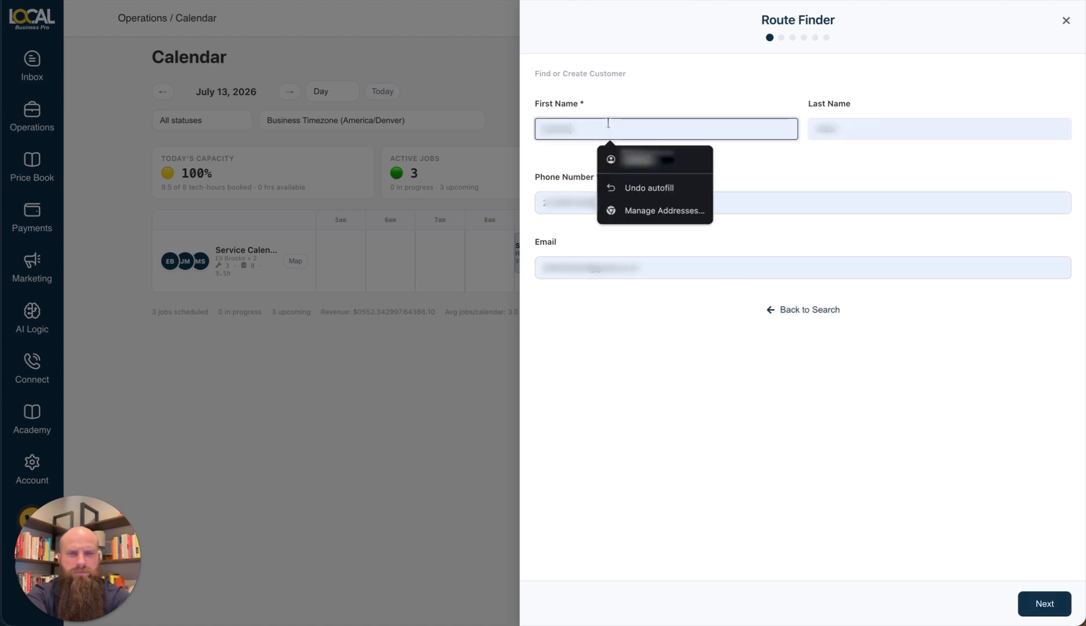
key("super+a")
type("Jackson")
key("Tab")
type("Test")
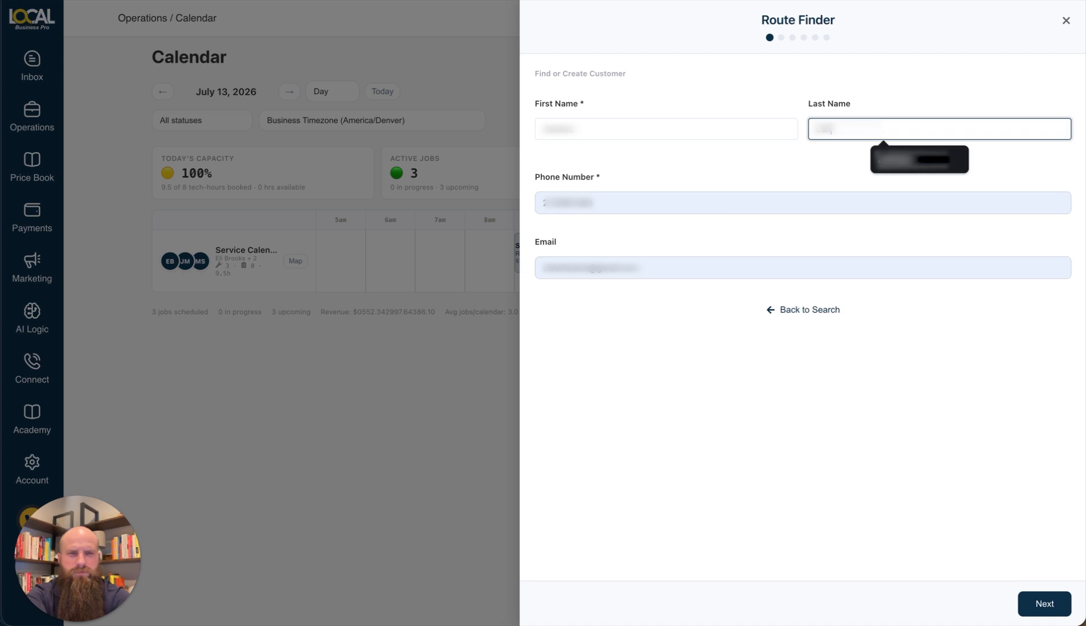
type("nson")
left_click(714, 425)
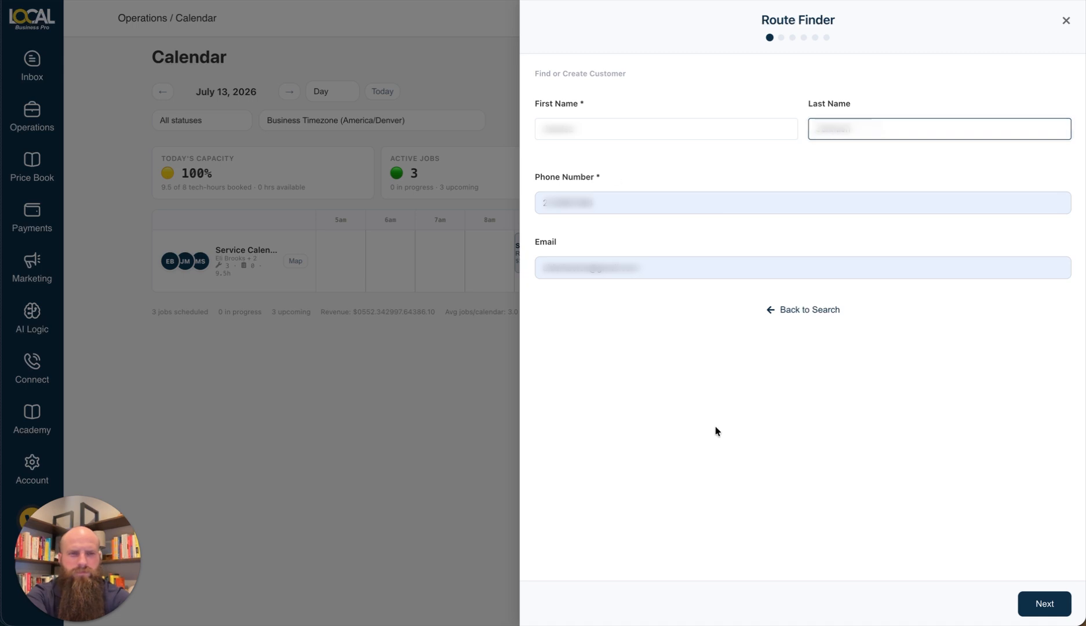
left_click(1044, 604)
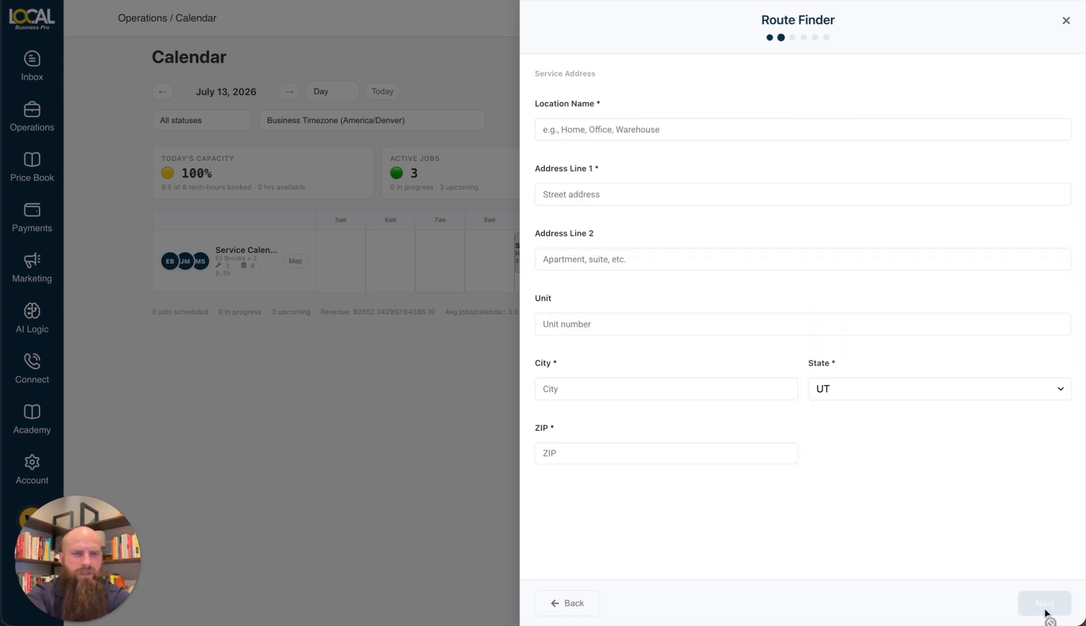
Name the service location Home, fill in the customer's saved street address, and continue without saving the address in the browser.
left_click(604, 130)
type("Home")
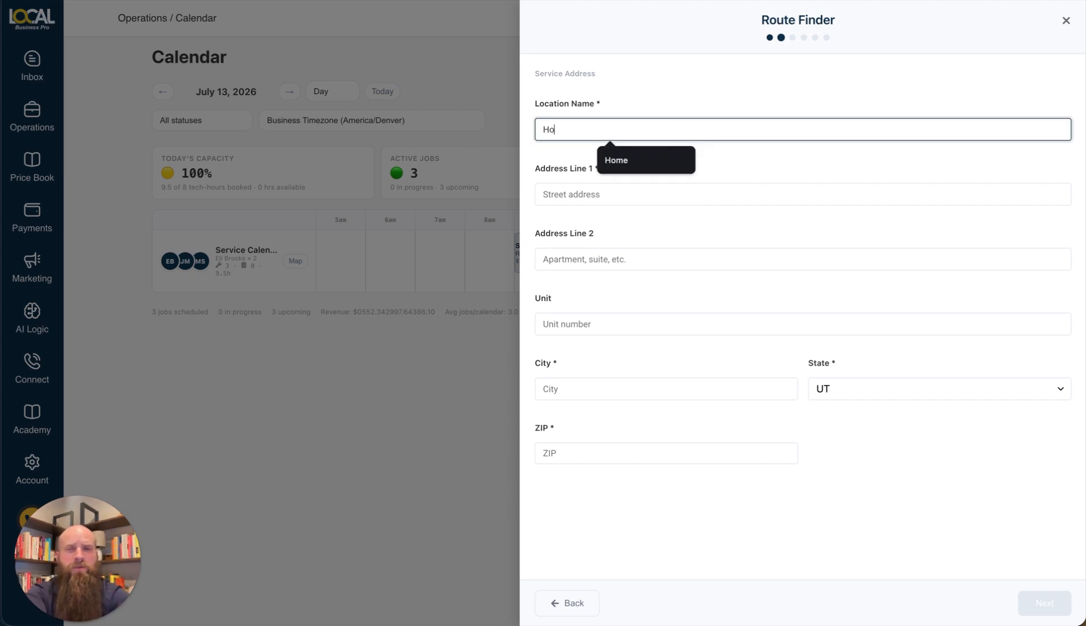
left_click(675, 185)
left_click(654, 230)
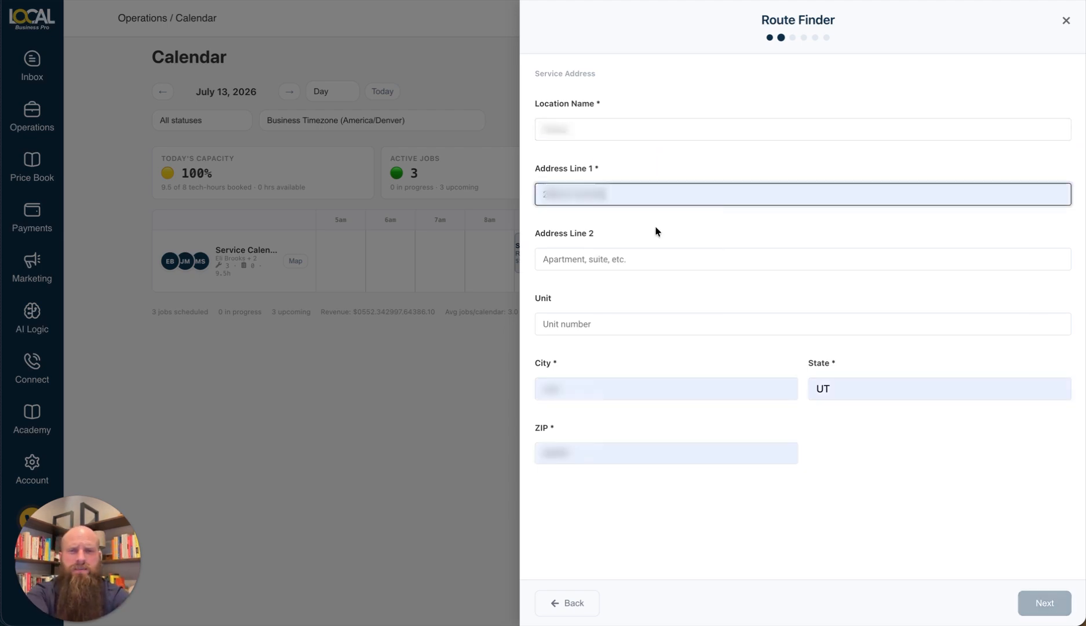
left_click(852, 493)
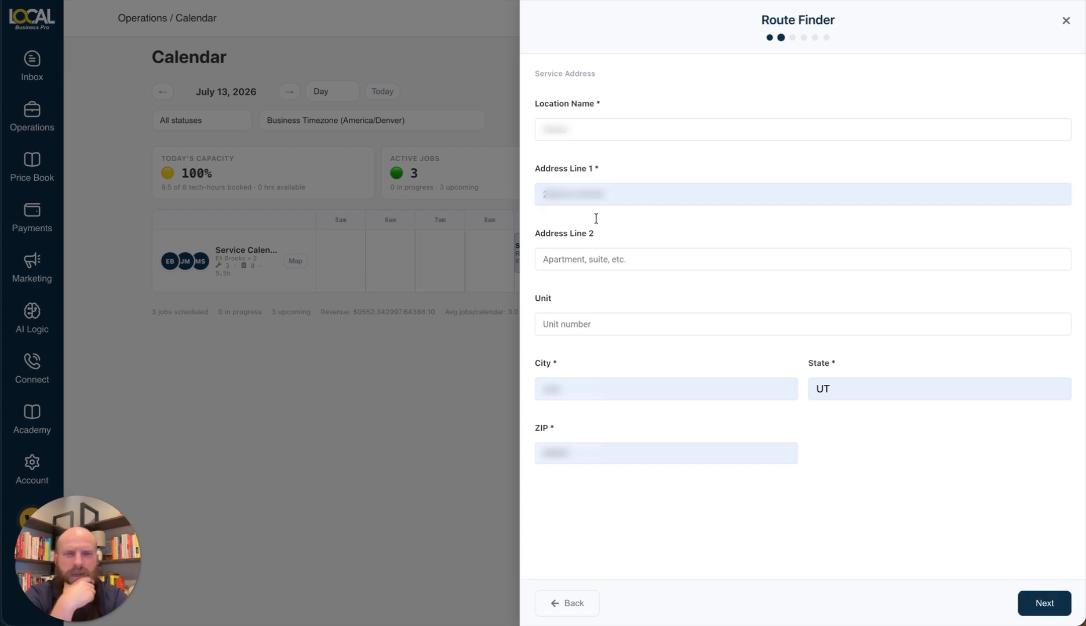
left_click(1036, 605)
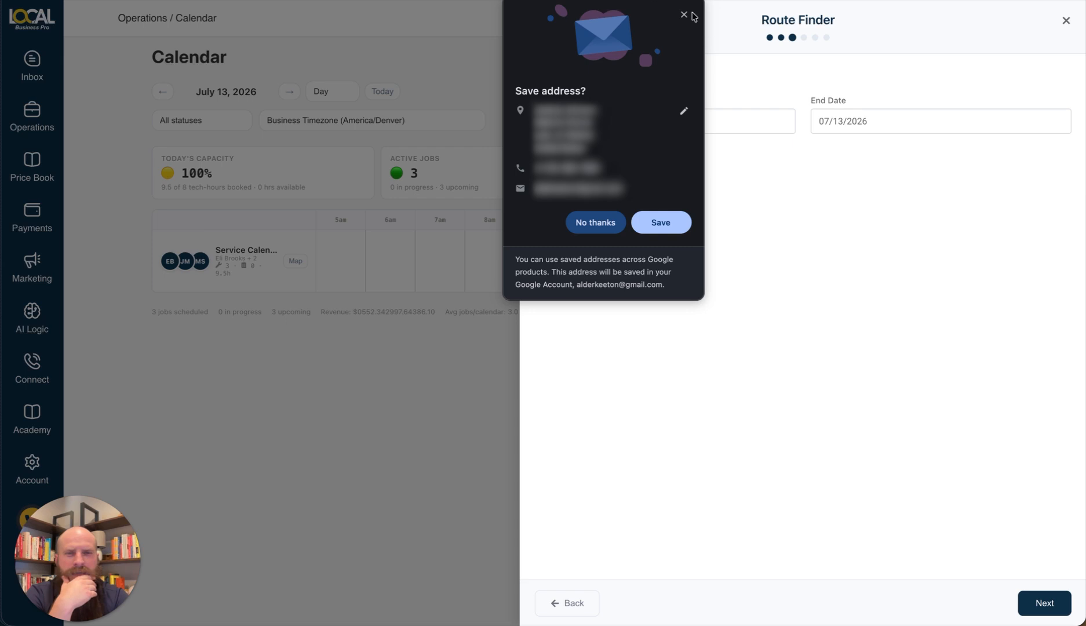
left_click(685, 16)
Set the appointment date range to 07/13/2026 through 07/14/2026 and choose to find availability By Calendar.
left_click(640, 126)
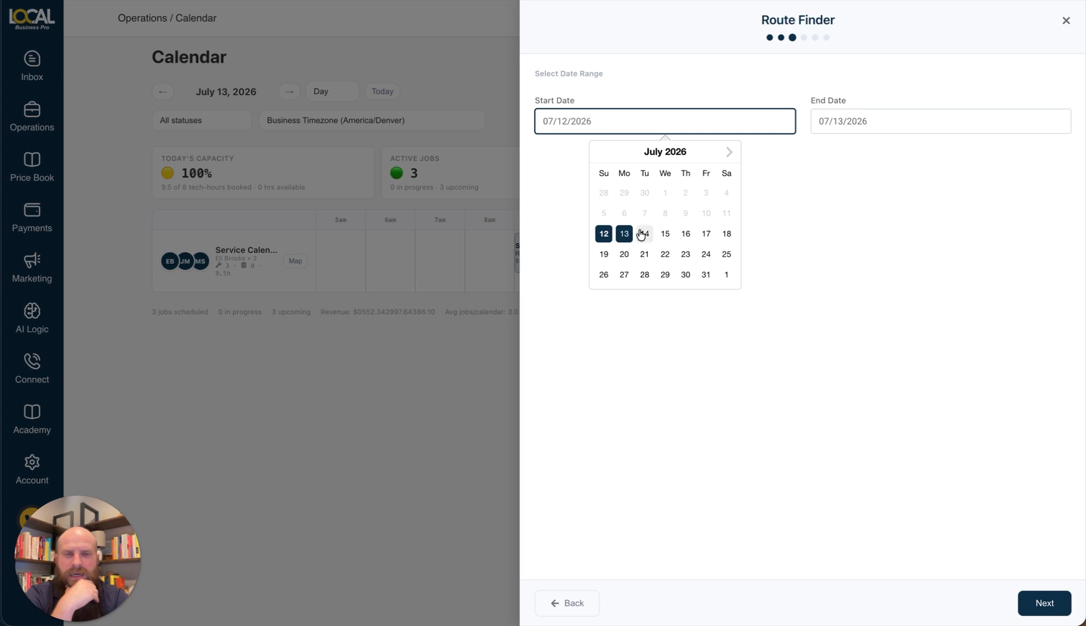
left_click(622, 234)
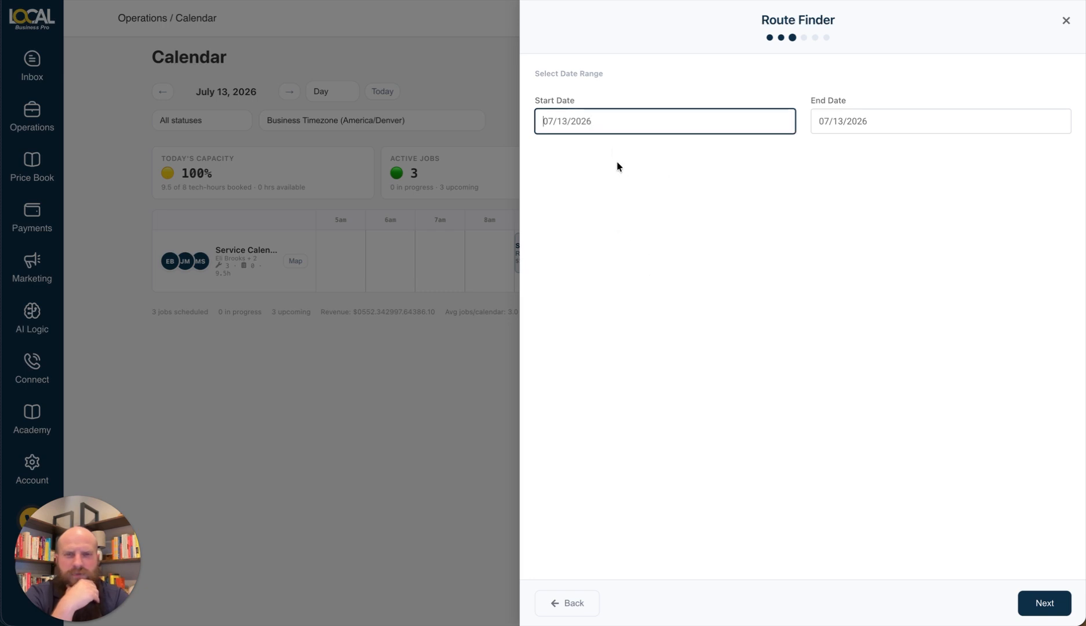
left_click(606, 128)
left_click(852, 121)
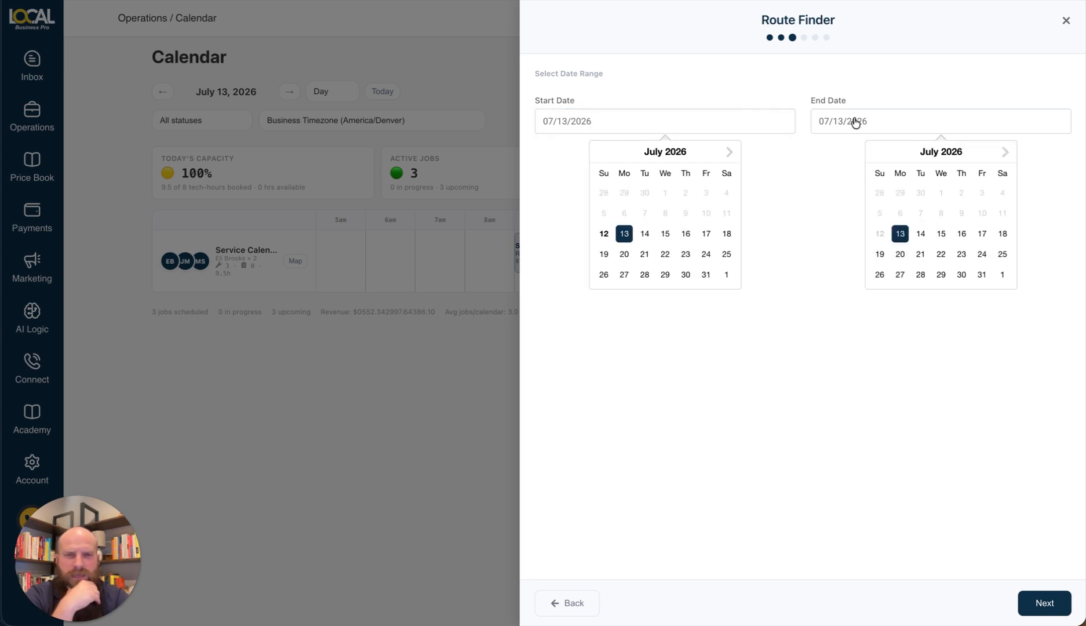
left_click(920, 234)
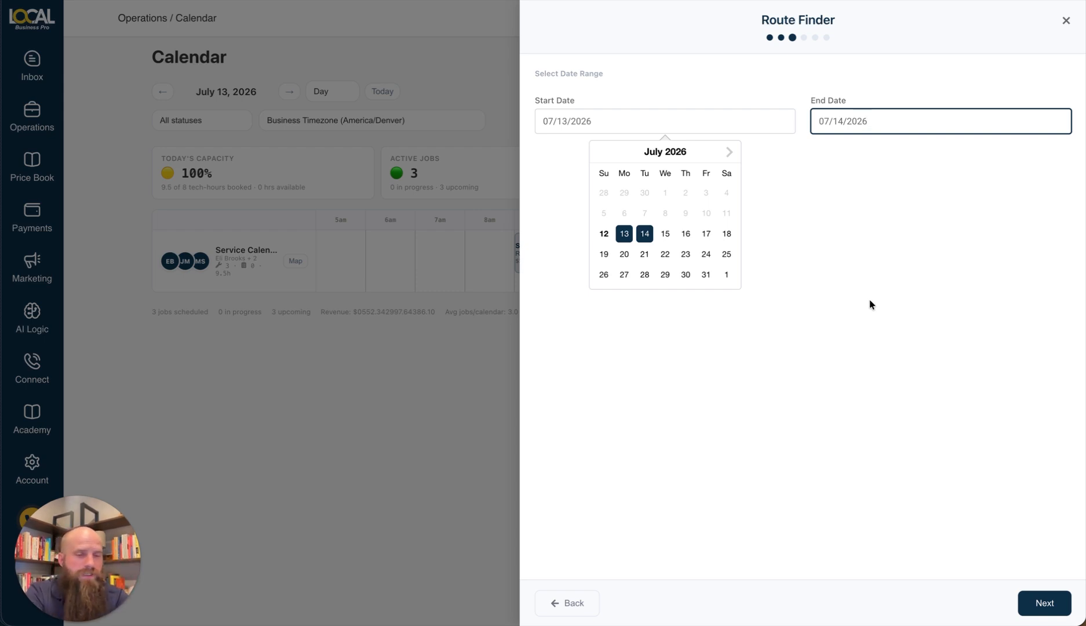
left_click(1030, 607)
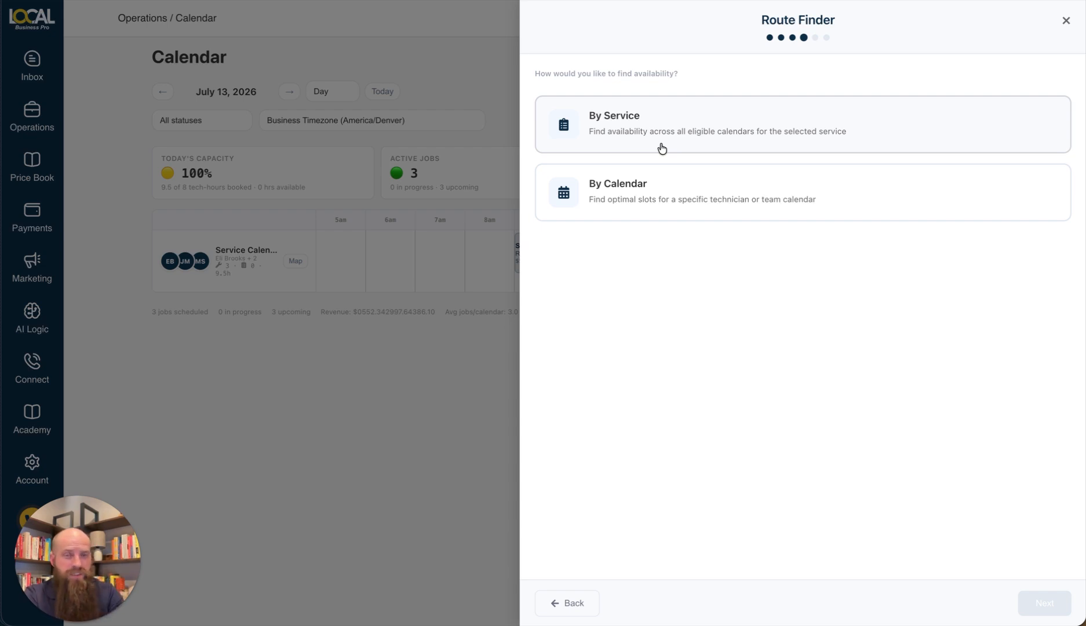
left_click(666, 199)
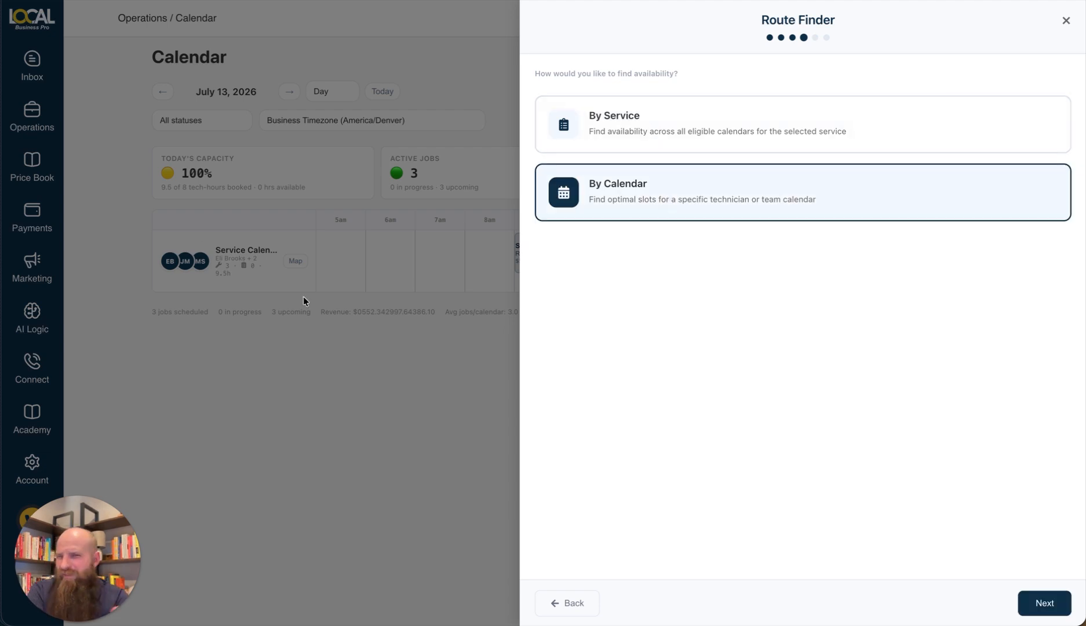
Set the appointment duration on the Service Calendar to 120 mins and continue to the route-optimized slots.
left_click(1035, 613)
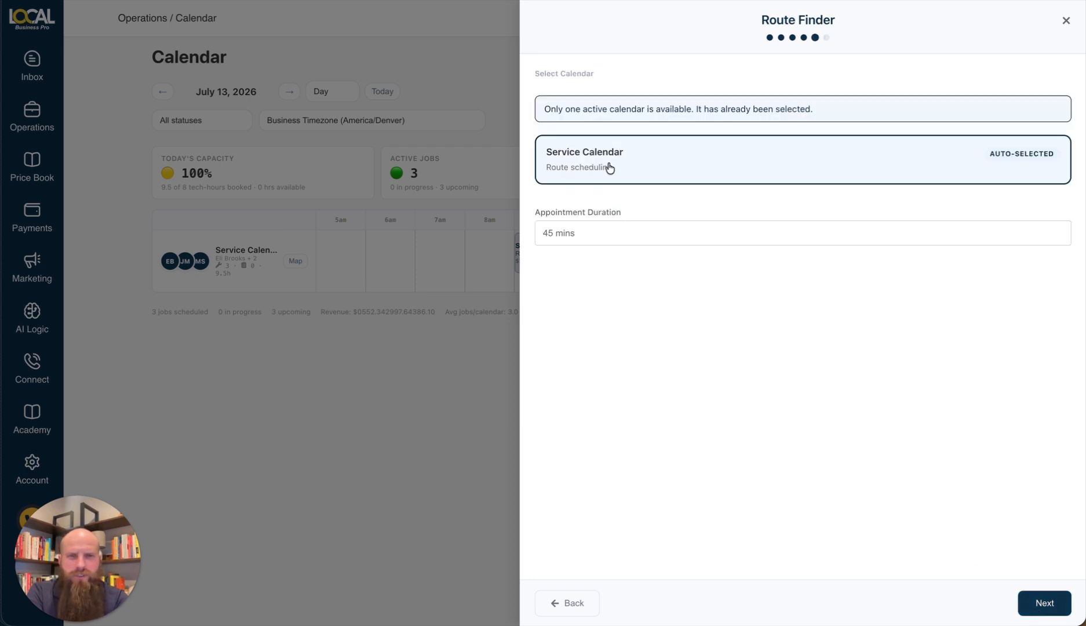
left_click(597, 231)
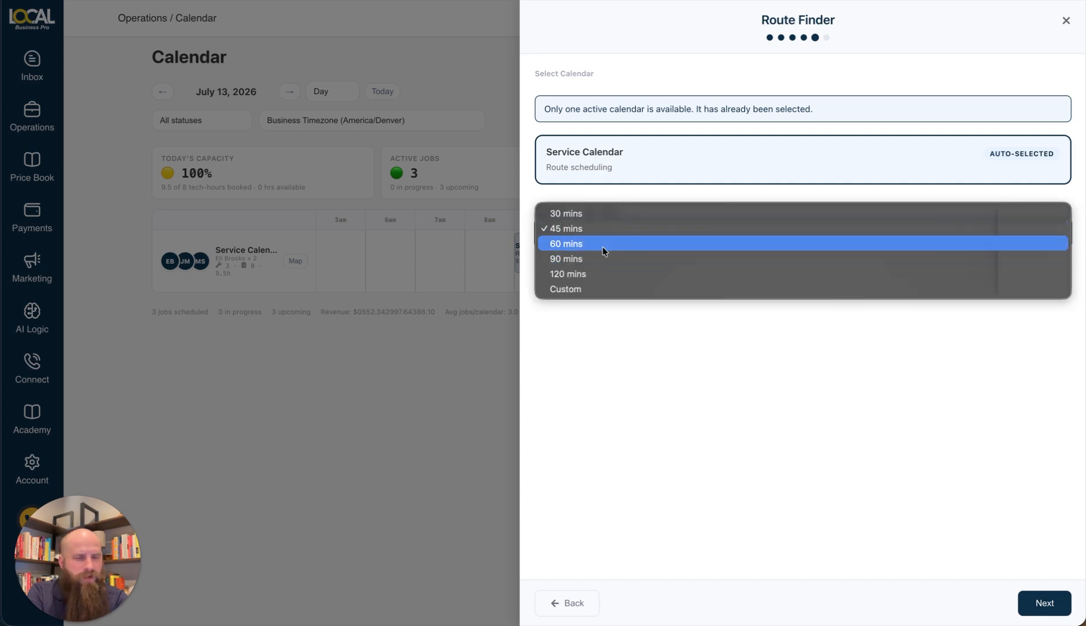
left_click(602, 247)
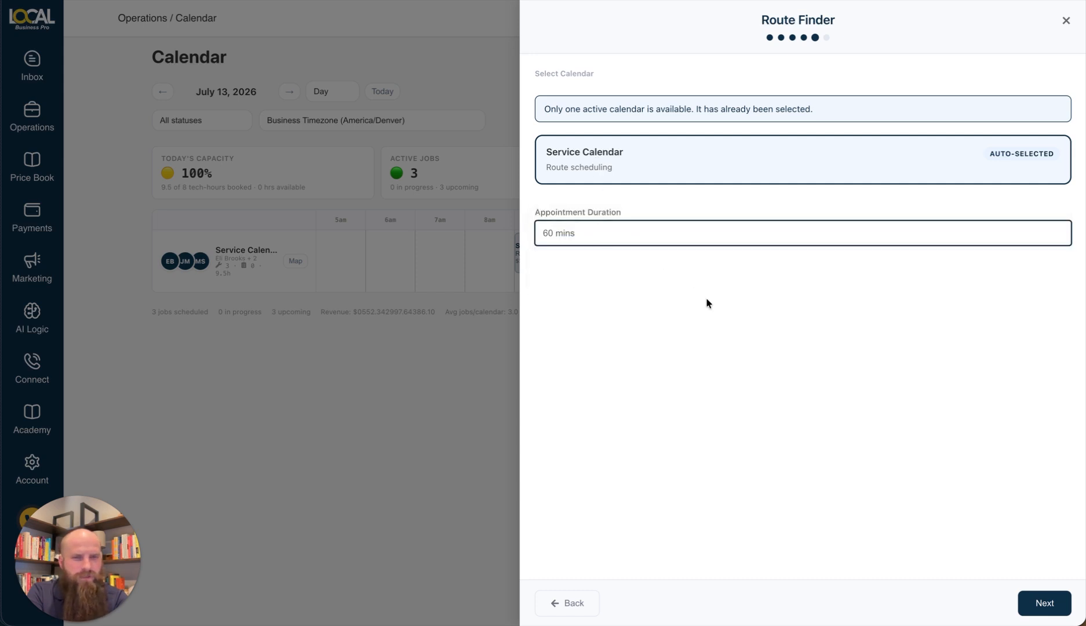
left_click(717, 238)
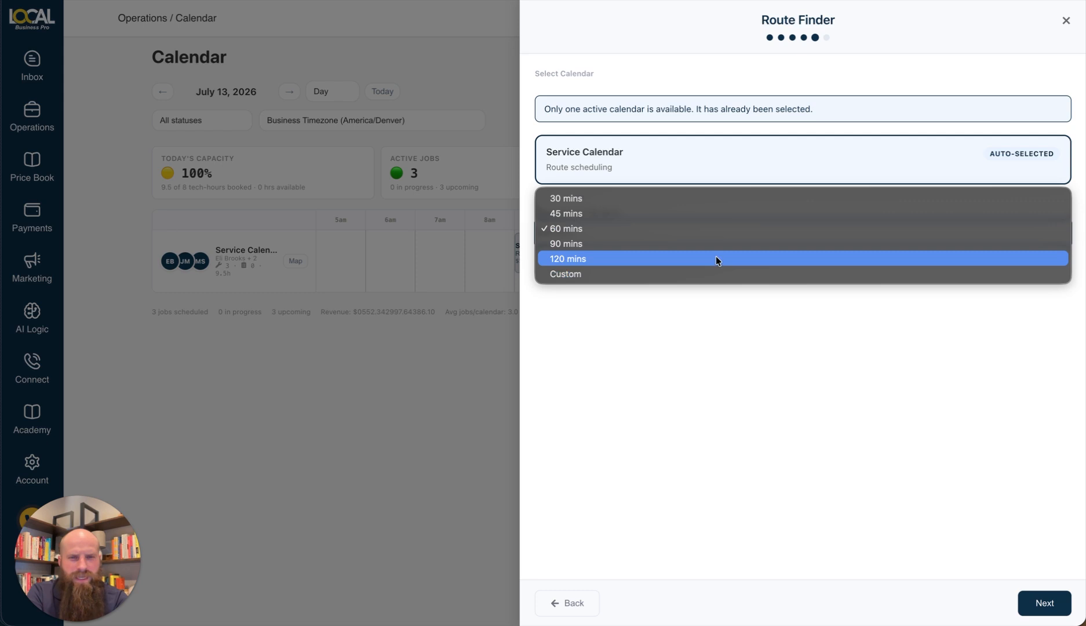
left_click(716, 257)
left_click(755, 383)
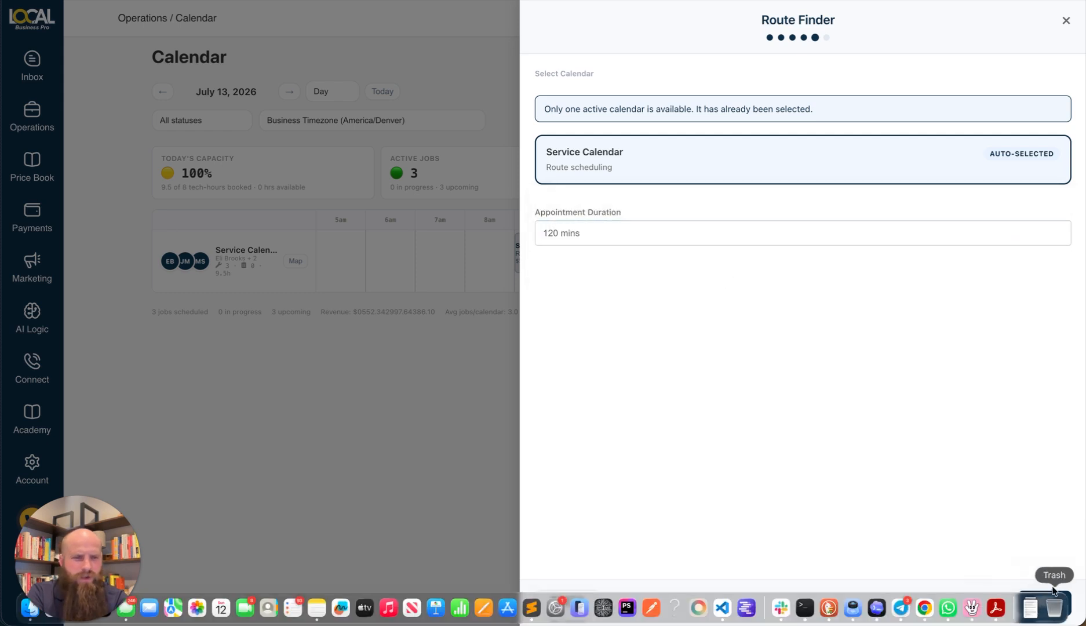
left_click(1030, 605)
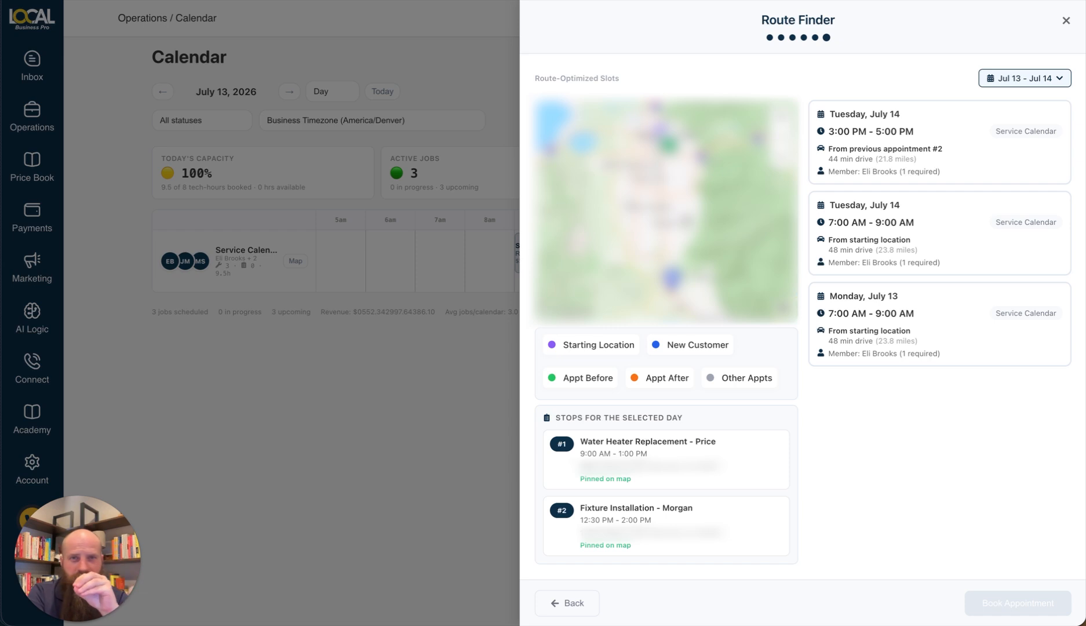
Examine the route map for the starting location, the new customer and the neighbouring appointments.
left_click_drag(672, 168, 685, 256)
scroll(682, 236, "up", 3)
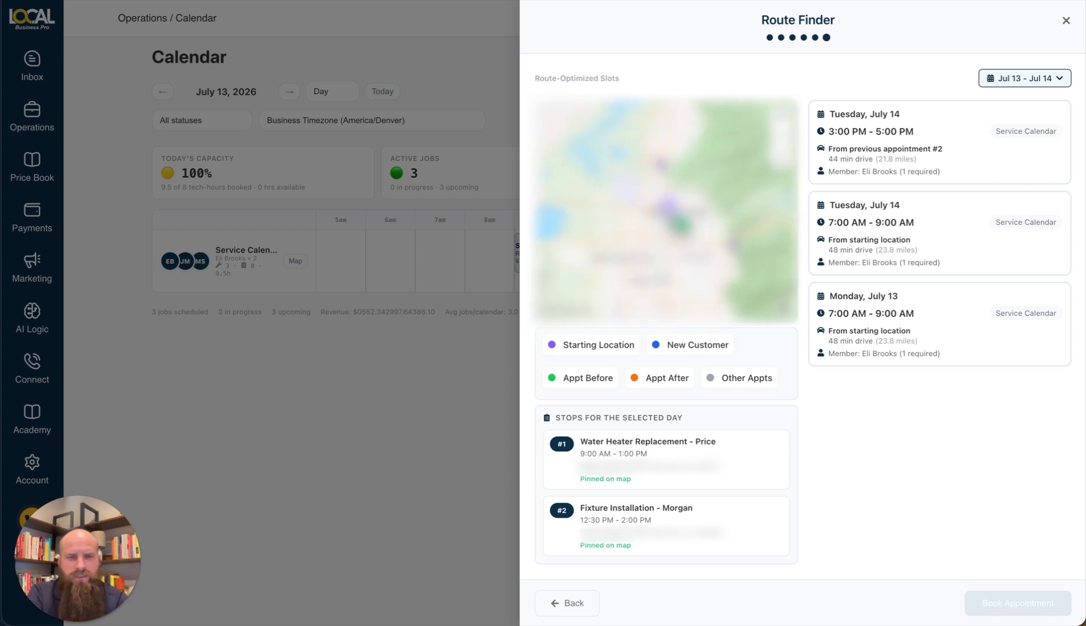
scroll(681, 230, "up", 3)
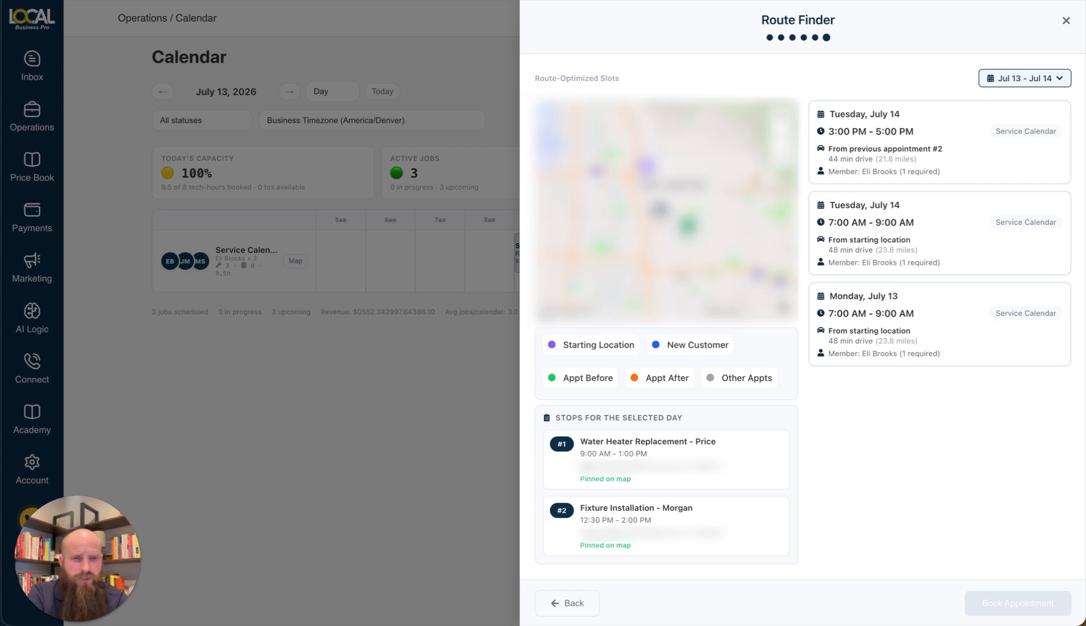
left_click_drag(682, 279, 681, 194)
scroll(681, 193, "down", 2)
scroll(681, 195, "down", 2)
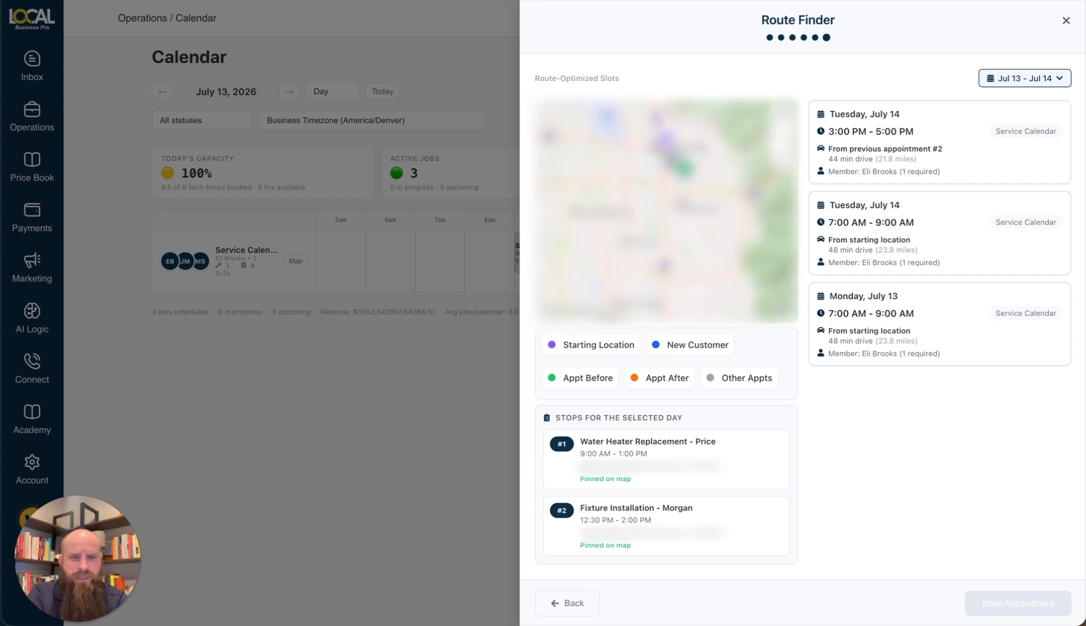
left_click_drag(685, 258, 678, 181)
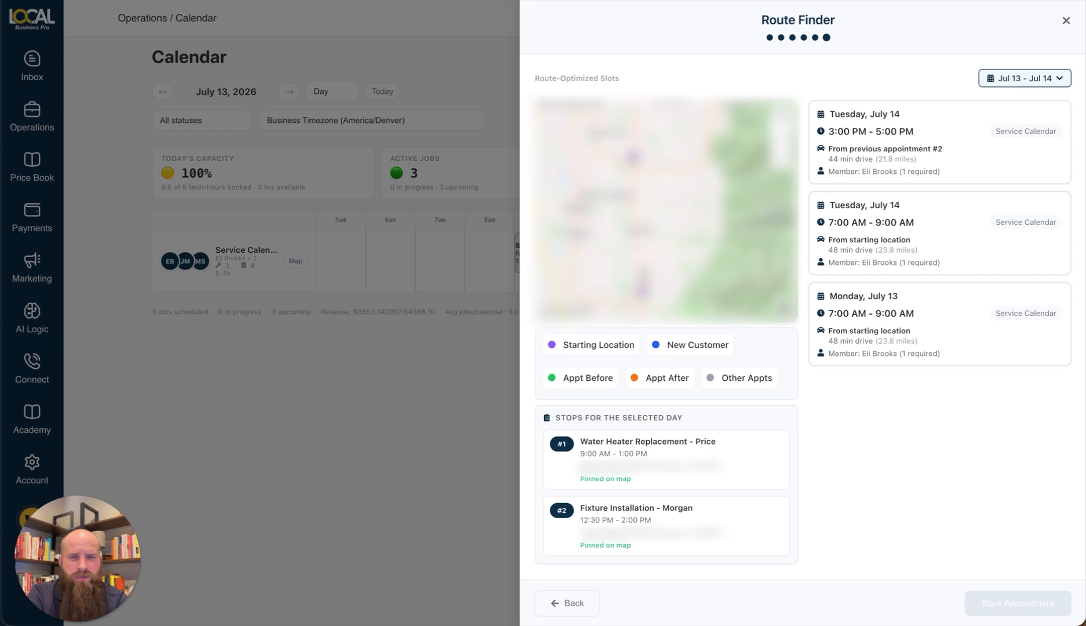
left_click_drag(644, 274, 700, 112)
scroll(665, 194, "down", 2)
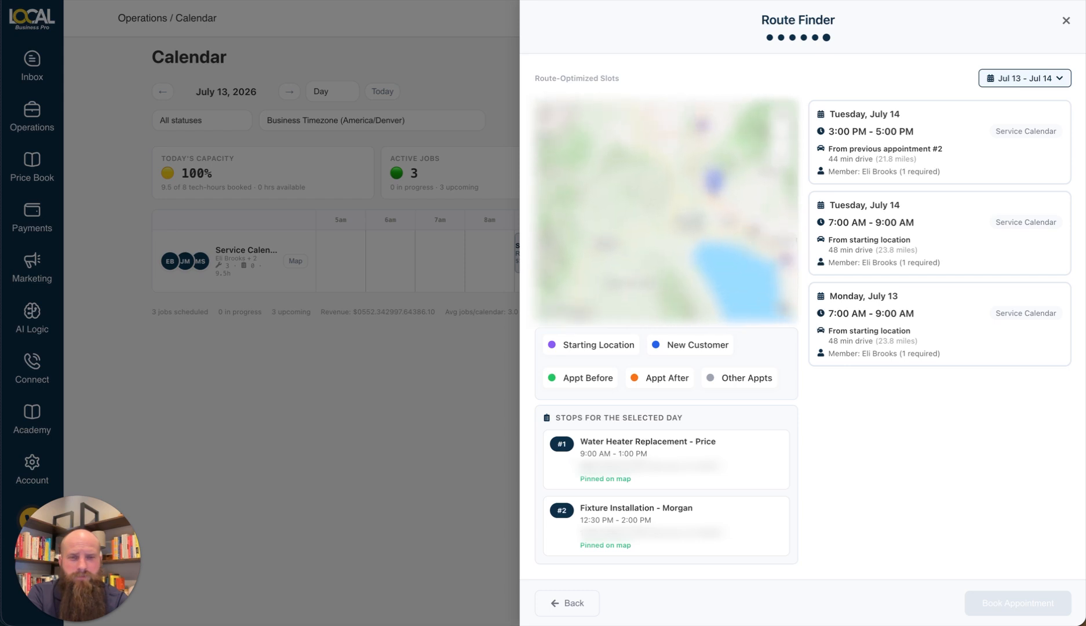
left_click_drag(724, 221, 655, 272)
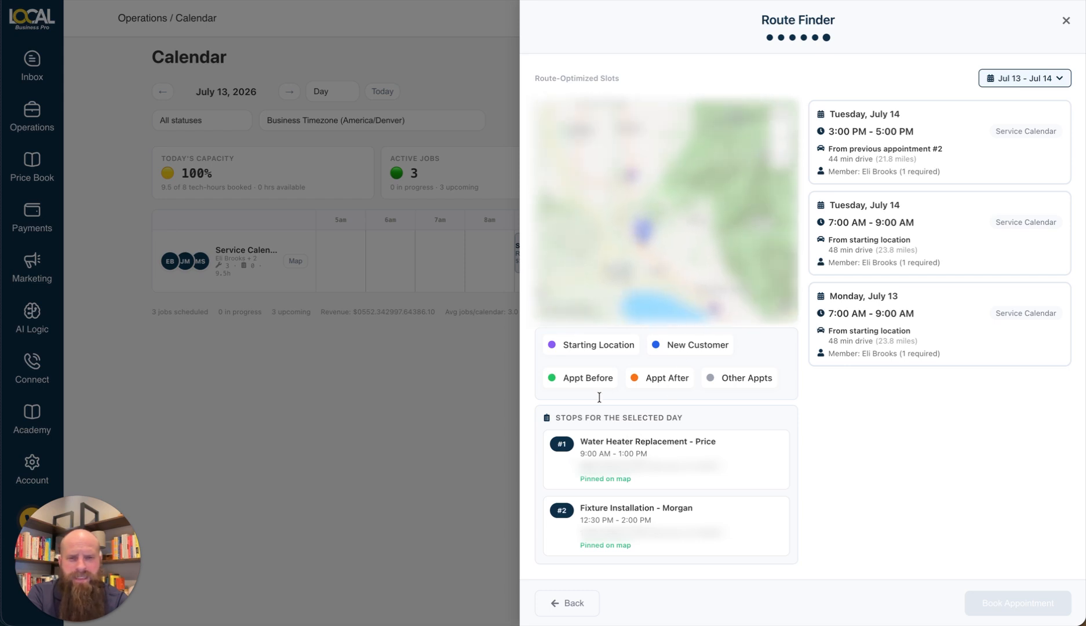
scroll(603, 238, "down", 2)
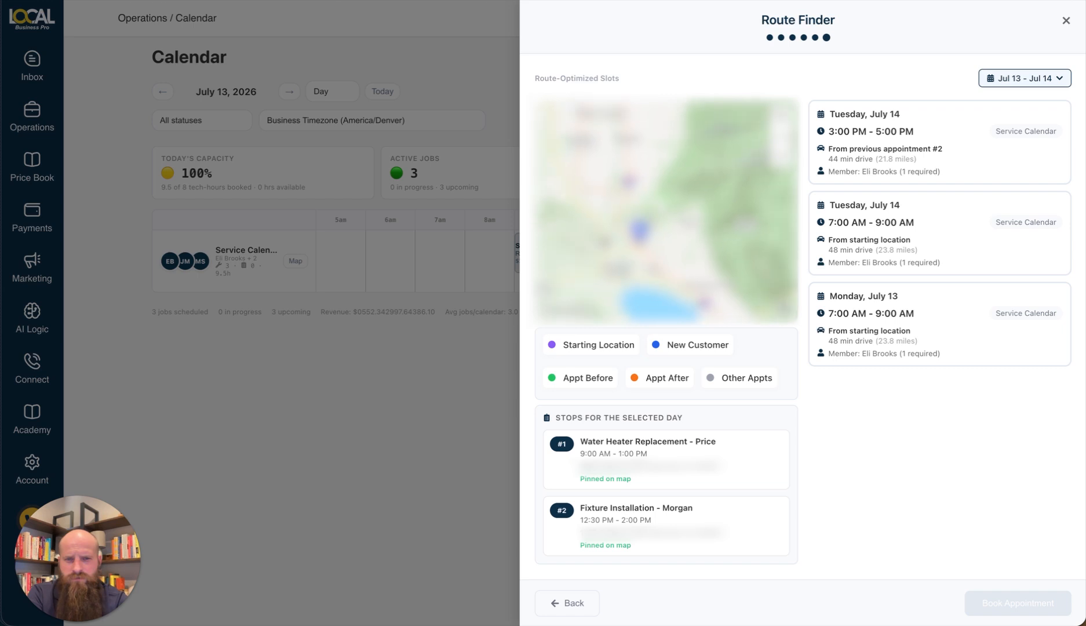
left_click_drag(591, 174, 643, 257)
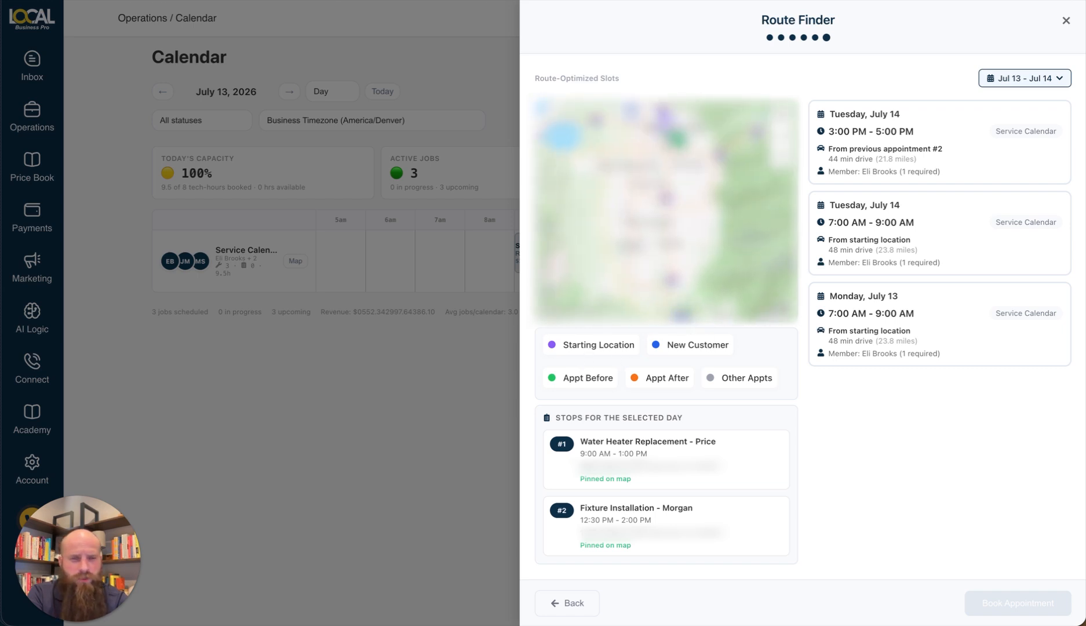
left_click(780, 138)
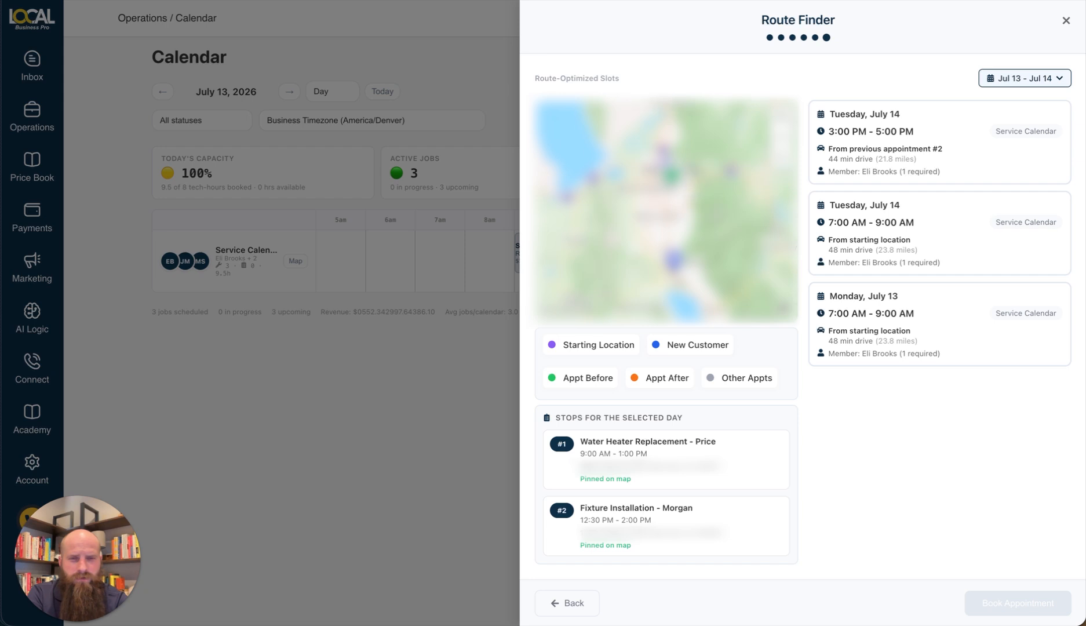
left_click_drag(693, 183, 692, 194)
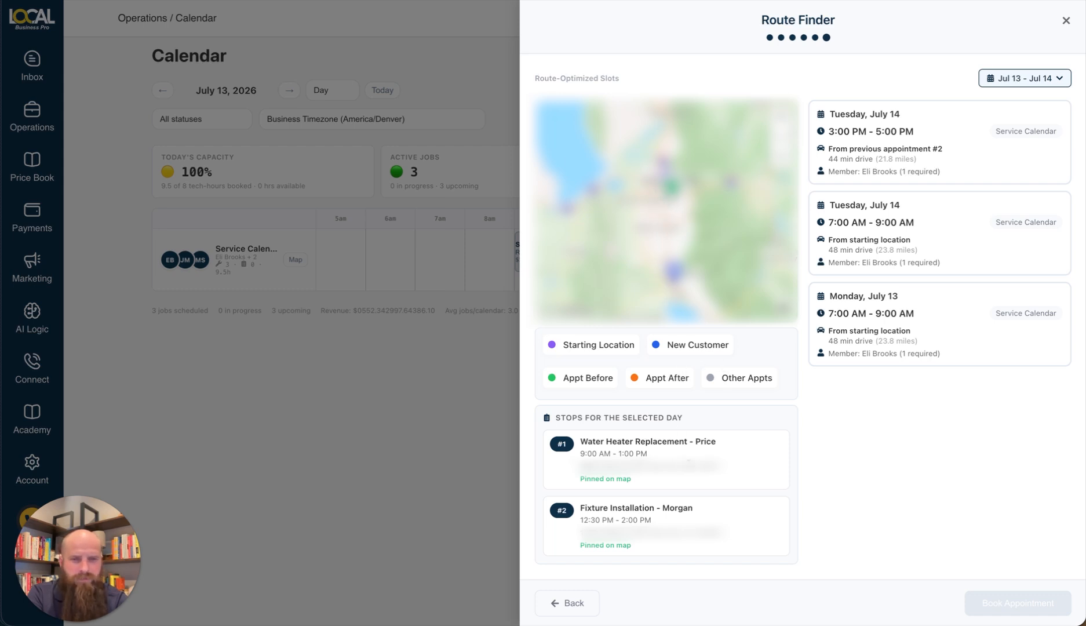
Compare the two Tuesday, July 14 slots and the Monday, July 13 slot with their stops and map routes.
left_click(929, 160)
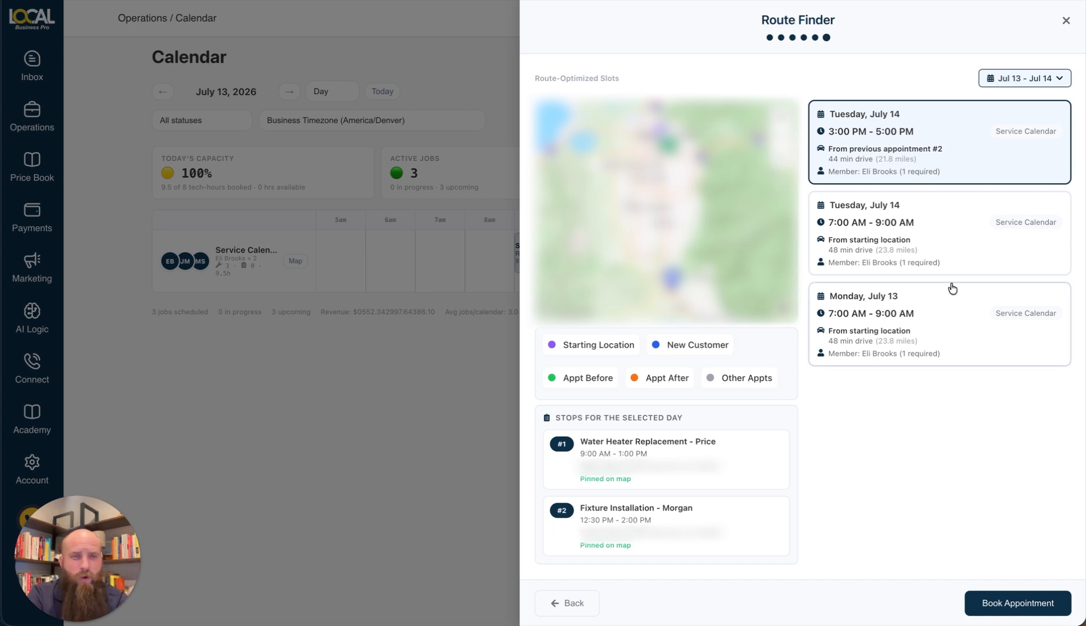
left_click(948, 243)
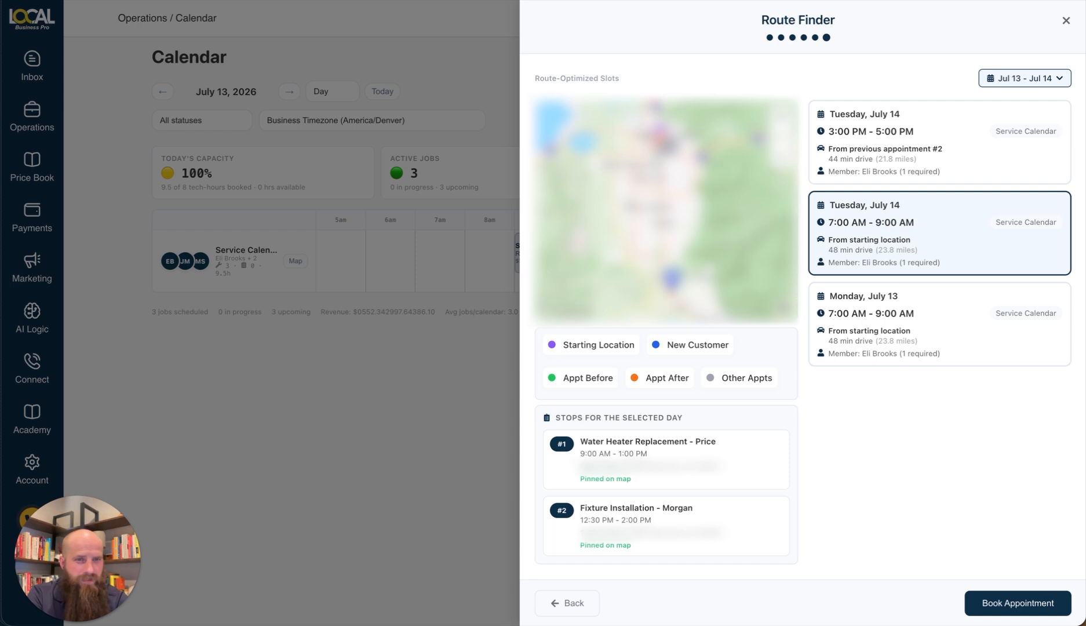
left_click(872, 137)
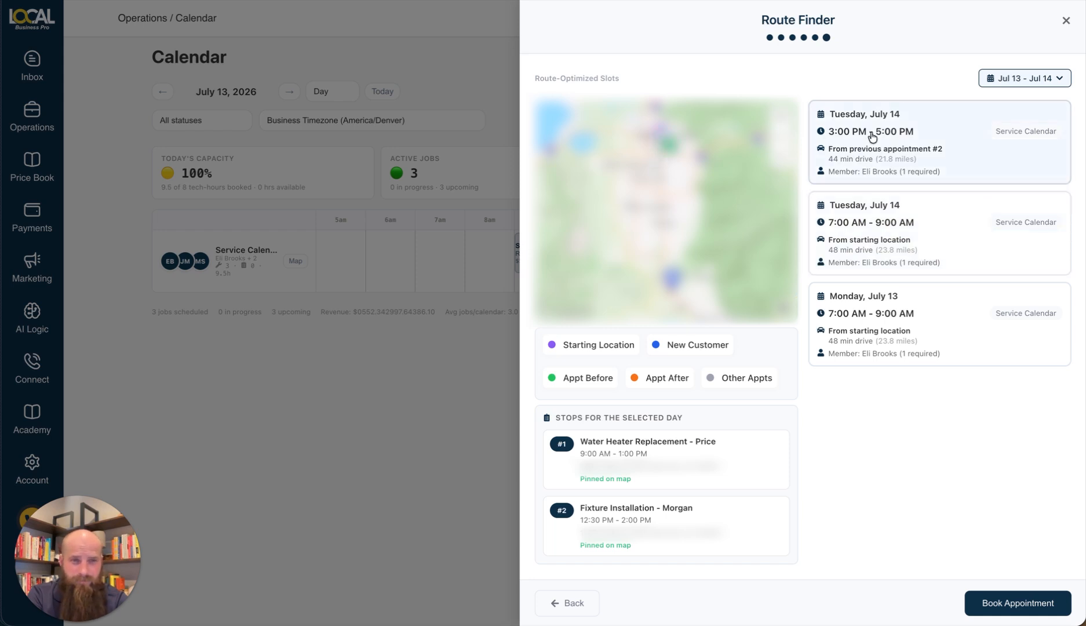
left_click(867, 253)
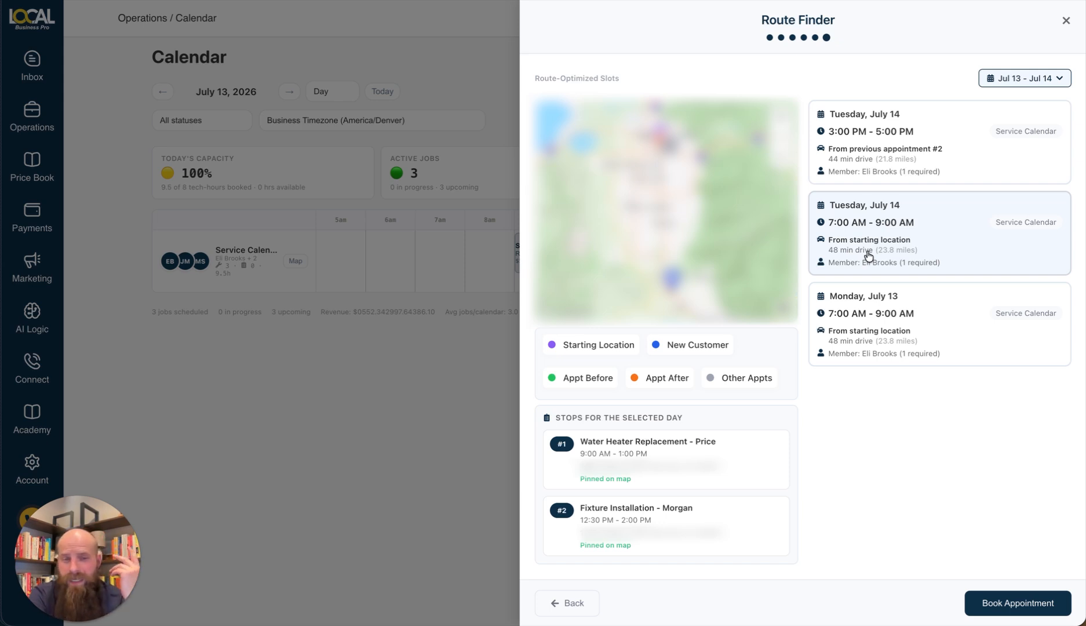
left_click(931, 323)
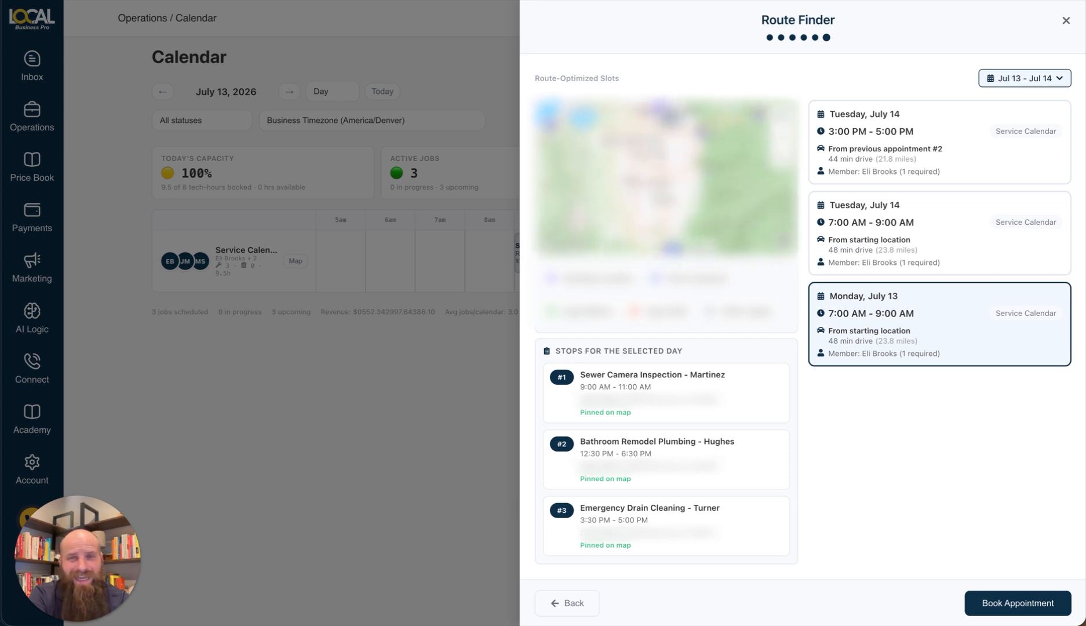
left_click(922, 145)
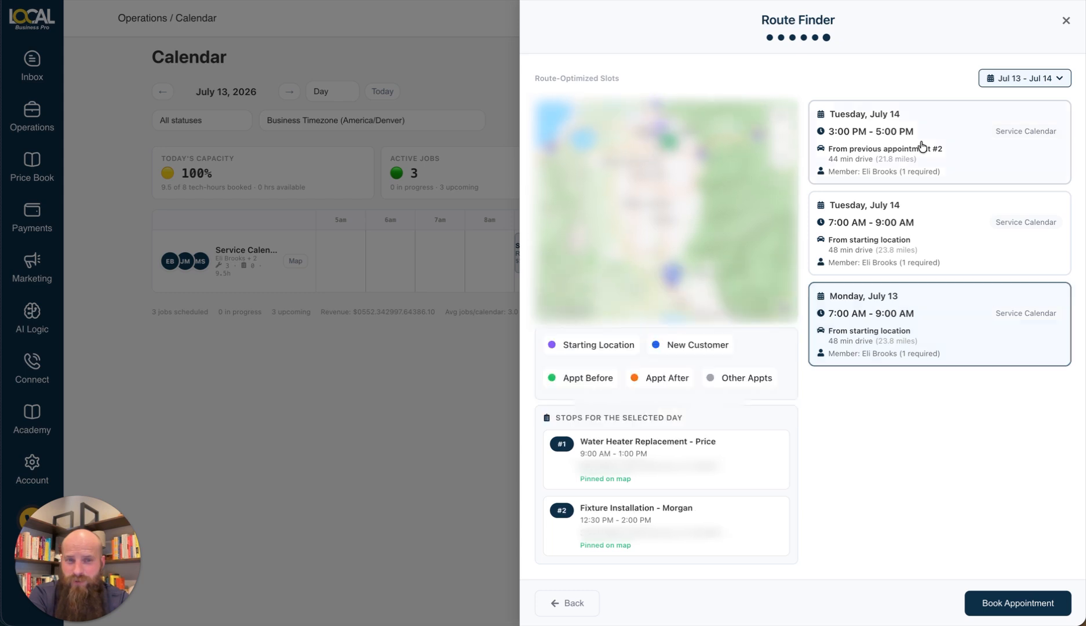
left_click(905, 224)
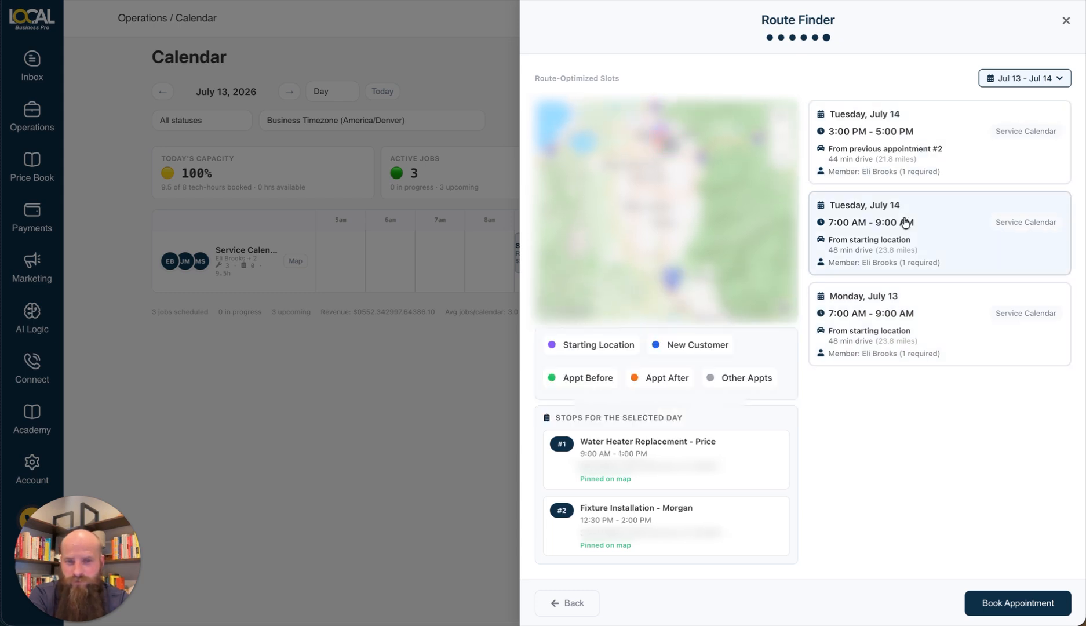
Choose the Monday, July 13 slot from 7:00 AM to 9:00 AM and book the appointment, leaving the date range as set.
left_click(936, 348)
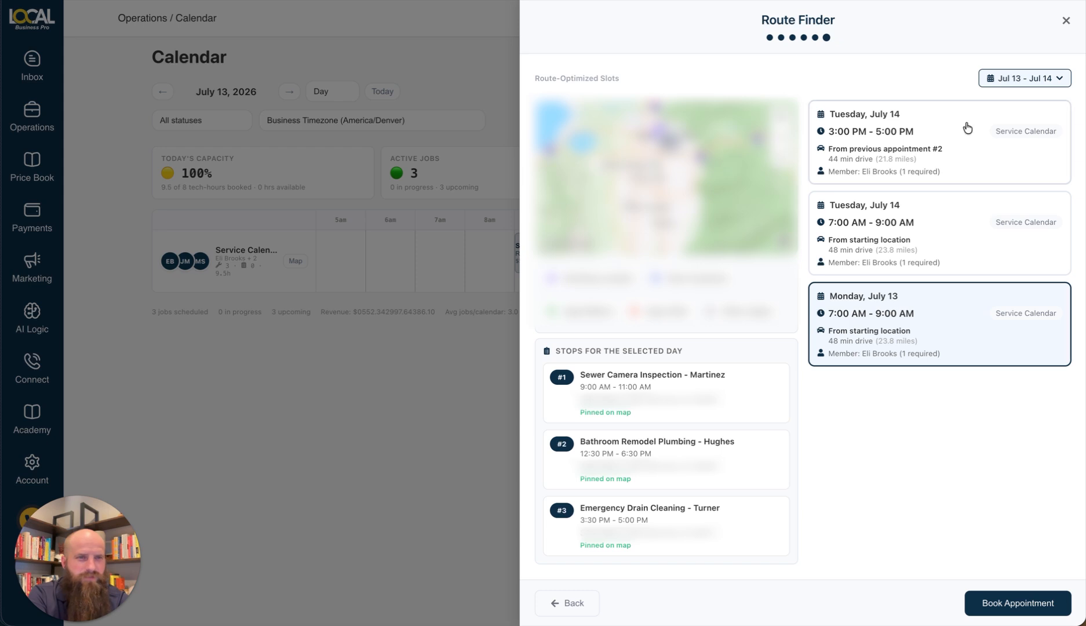
left_click(1061, 80)
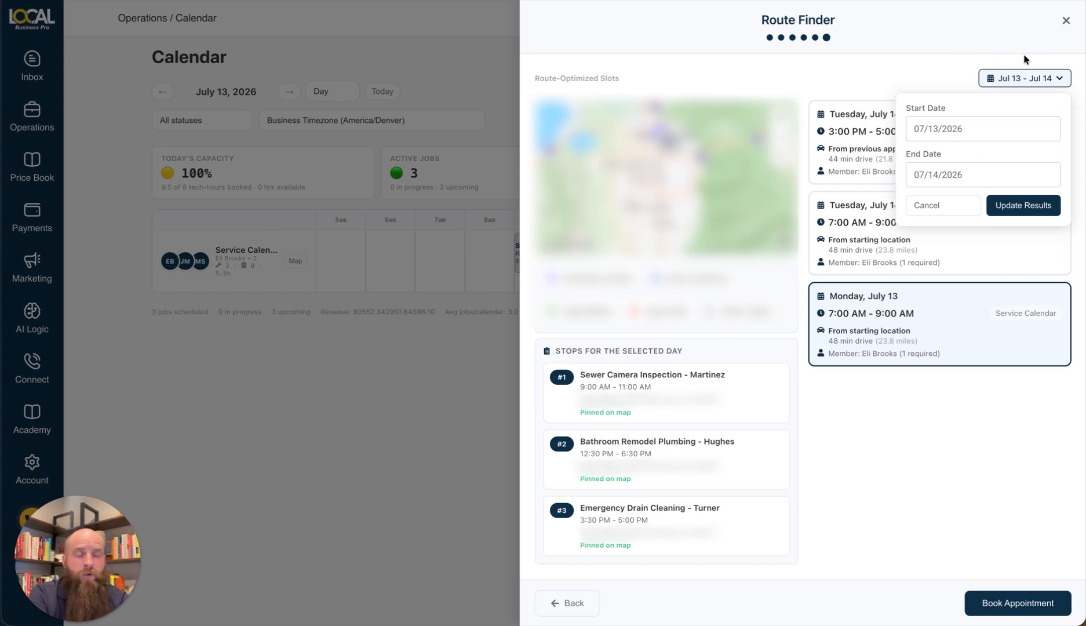
left_click(944, 204)
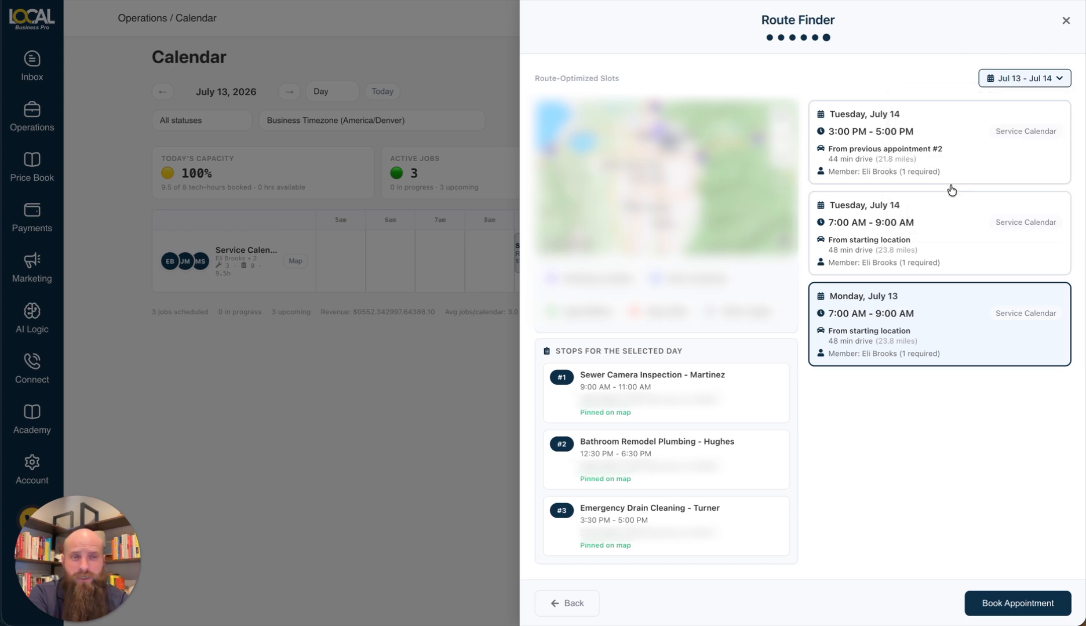
left_click(919, 360)
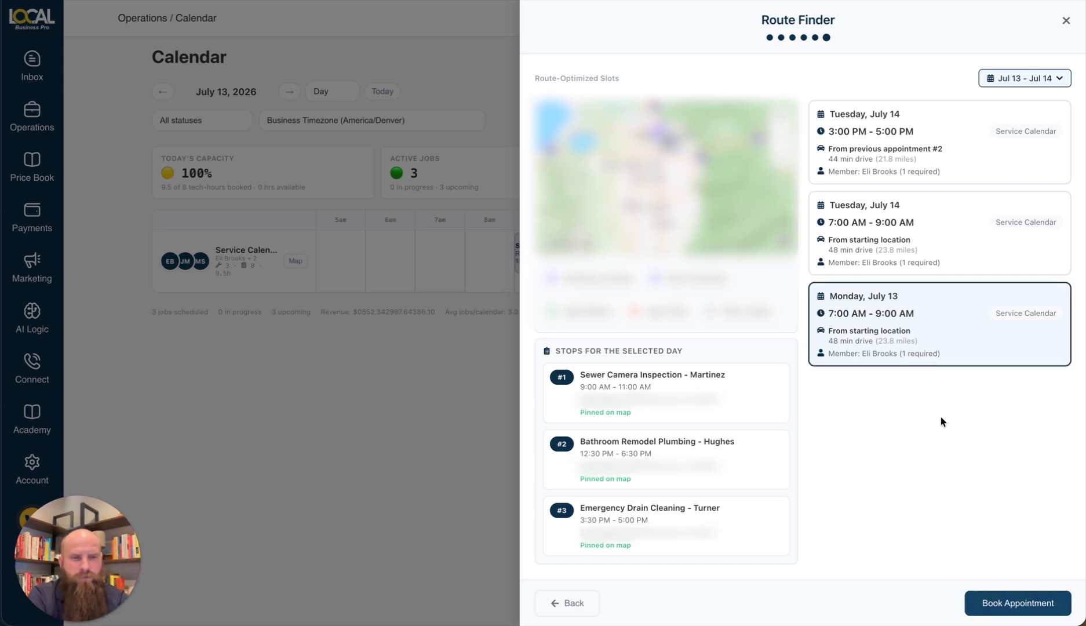
left_click(991, 601)
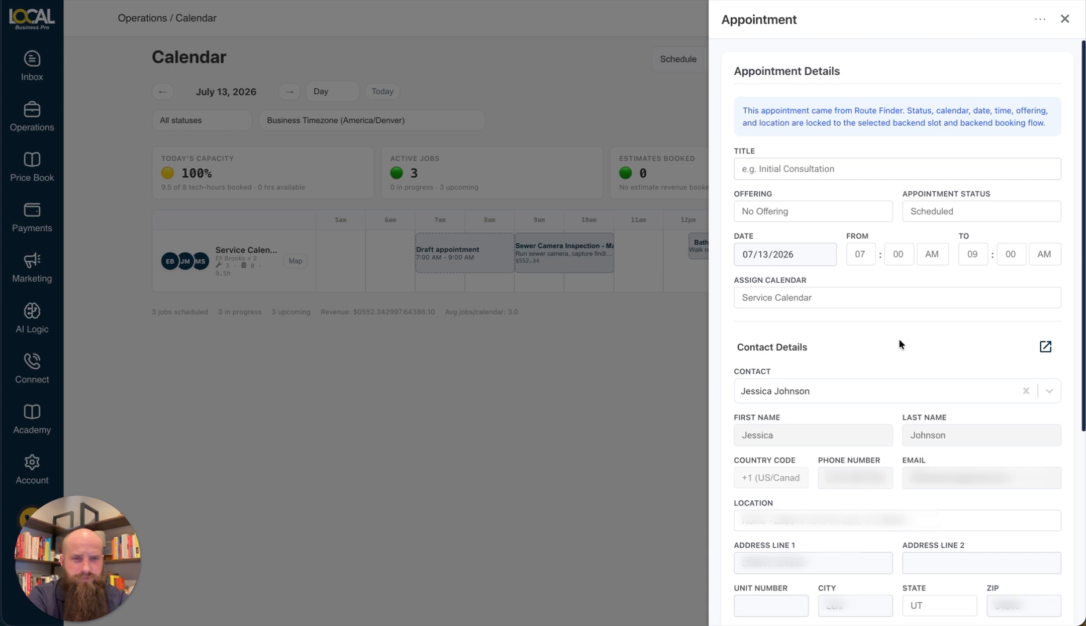
Title the appointment Diagnostic.
scroll(900, 344, "down", 1)
left_click(810, 149)
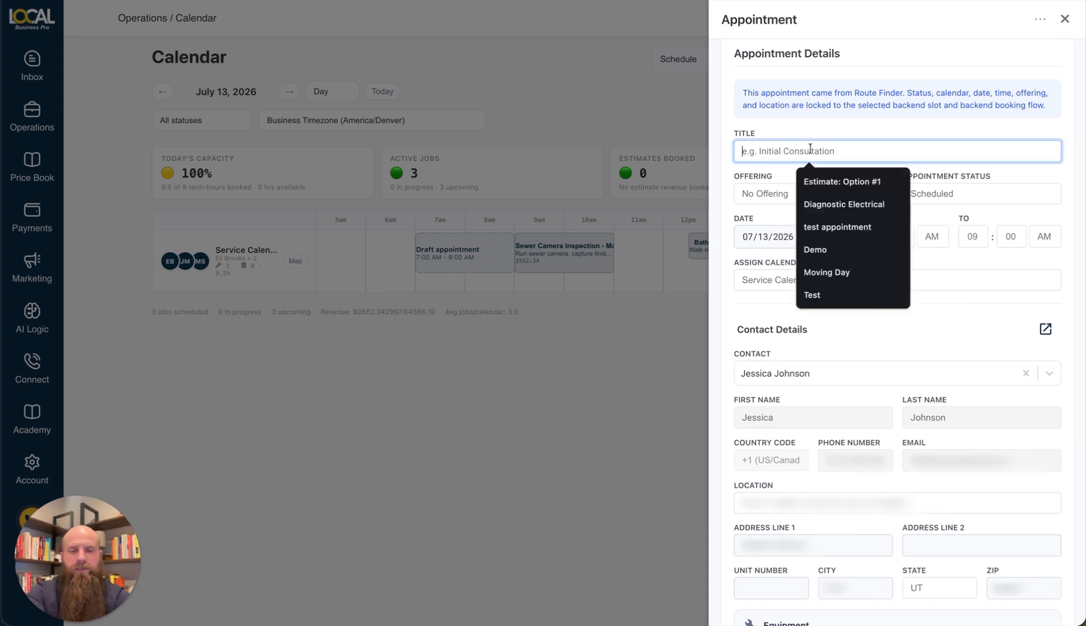
type("Diagnostic")
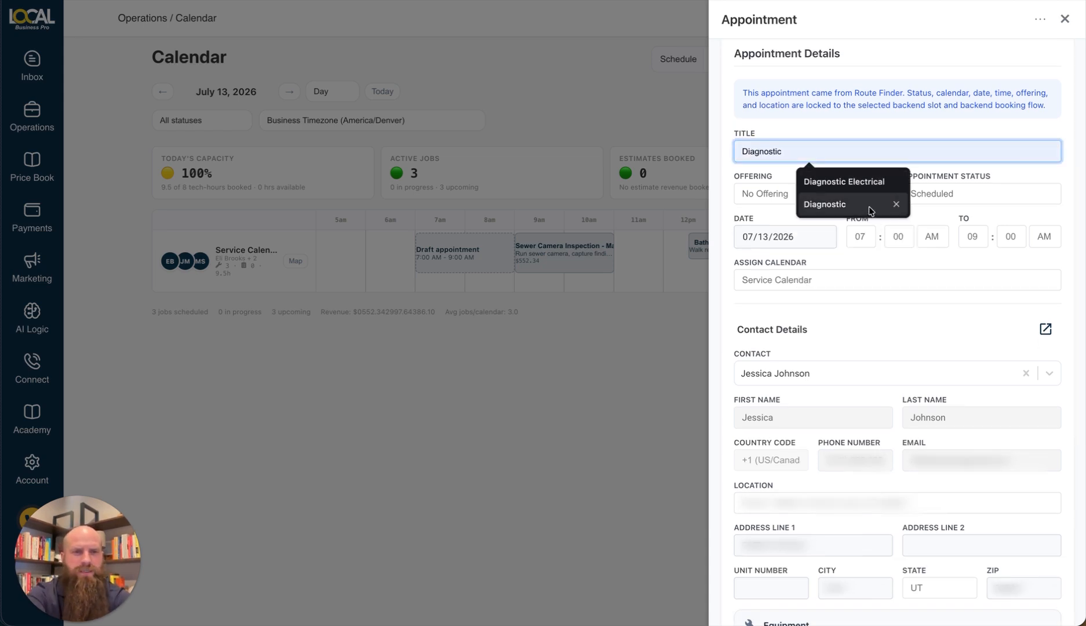
left_click(868, 207)
left_click(829, 200)
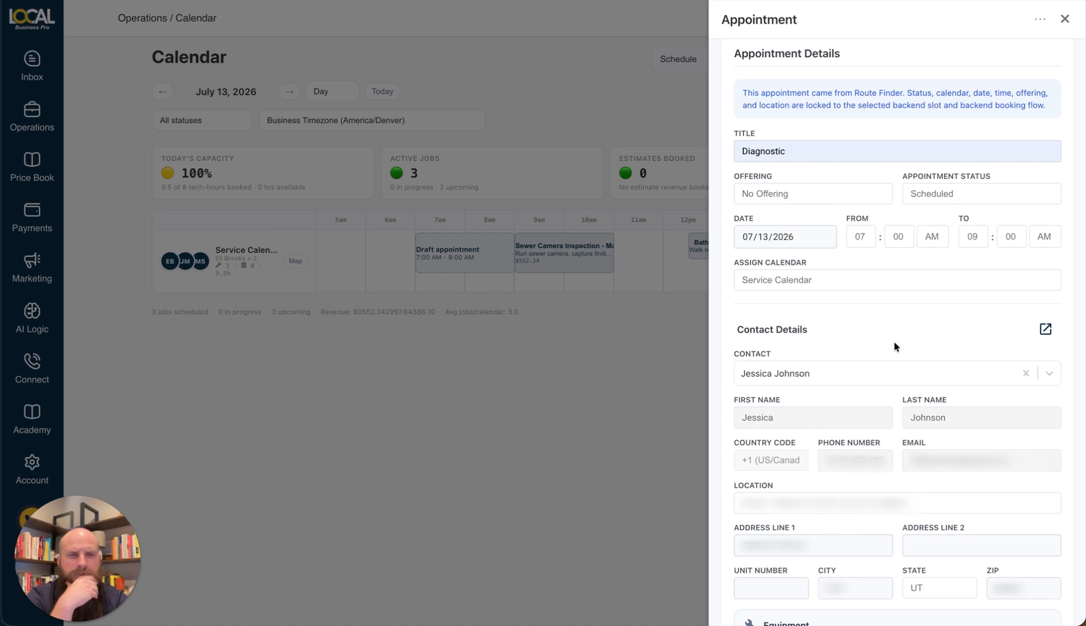
Set the appointment's assigned estimate to create a new estimate, leaving no job assigned and the description empty.
scroll(894, 347, "down", 2)
scroll(826, 316, "down", 3)
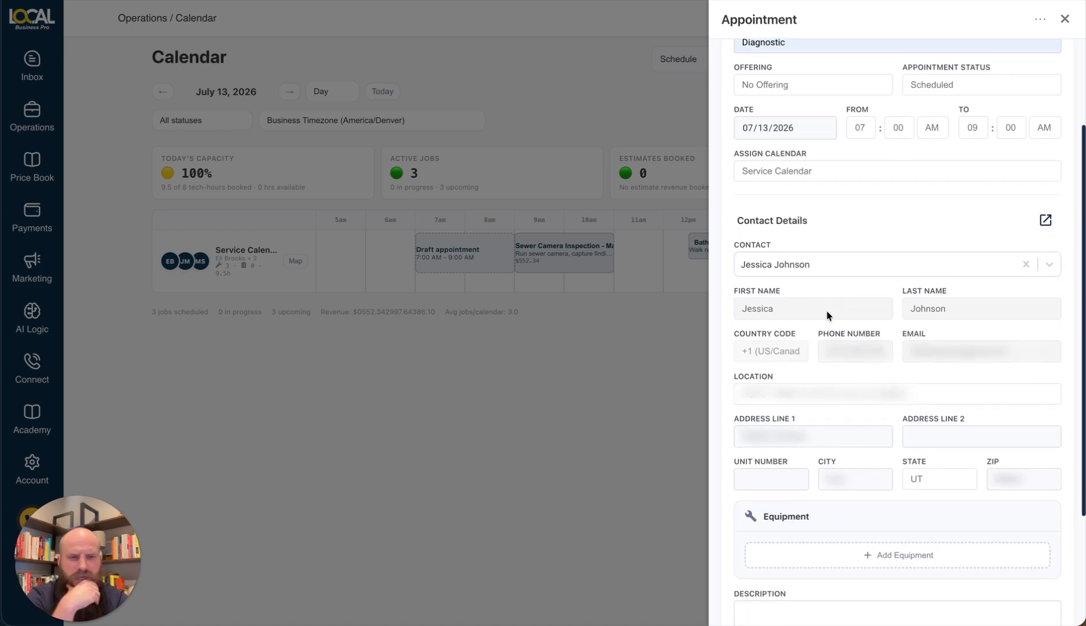
scroll(827, 316, "down", 2)
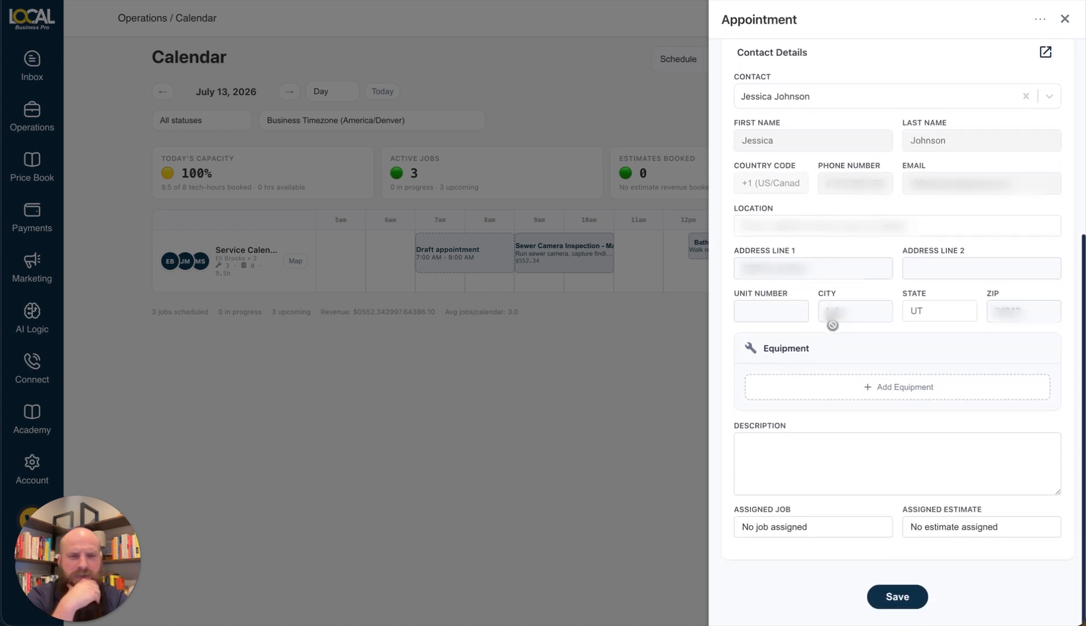
left_click(811, 482)
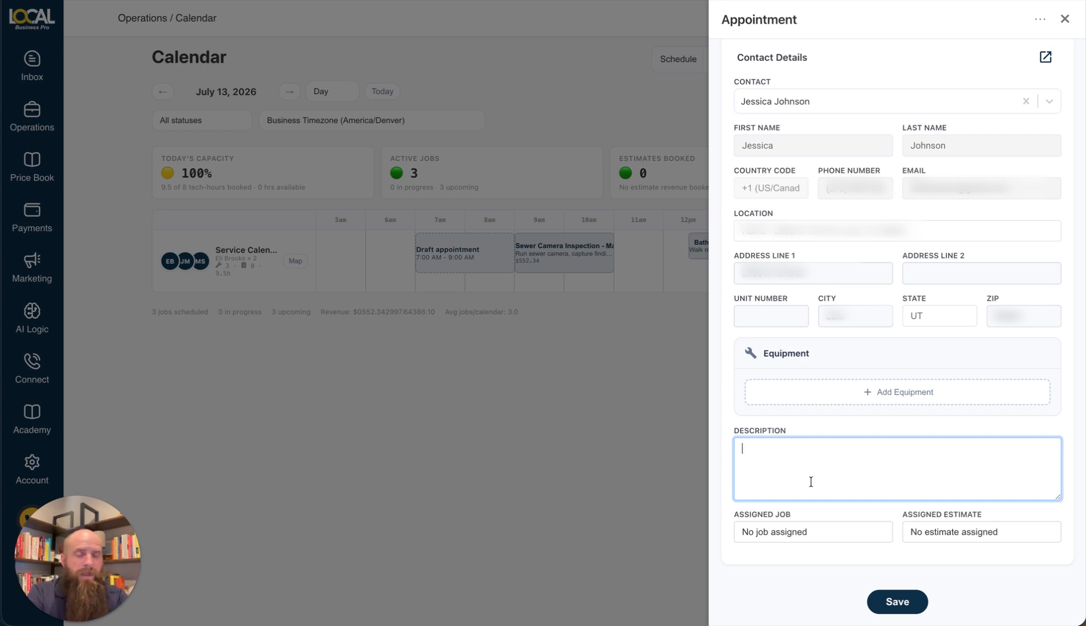
left_click(937, 531)
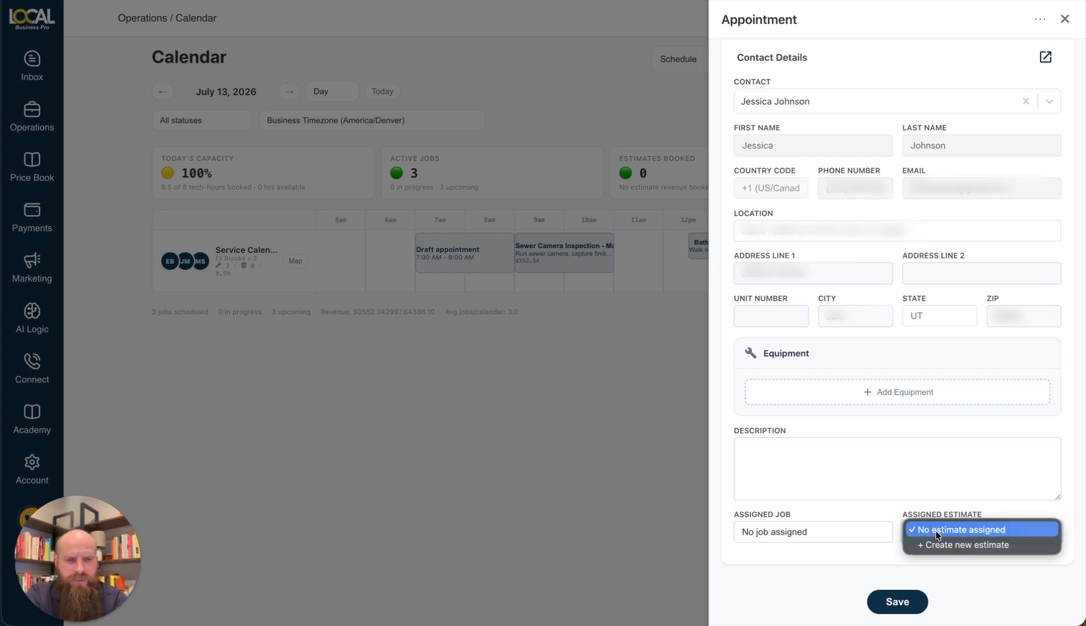
left_click(951, 548)
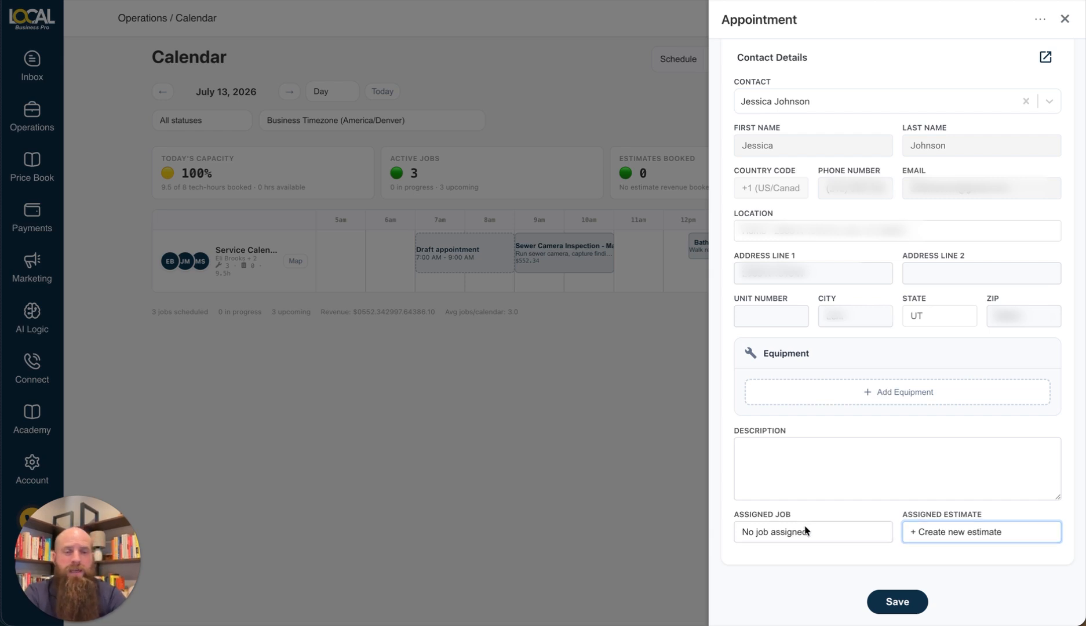
left_click(833, 524)
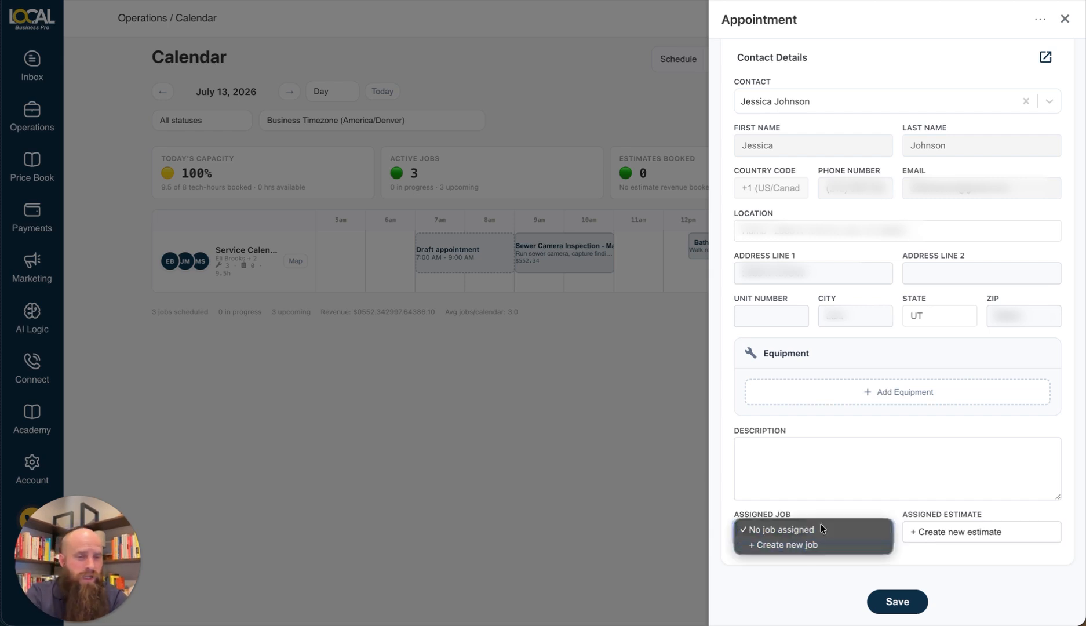
left_click(821, 527)
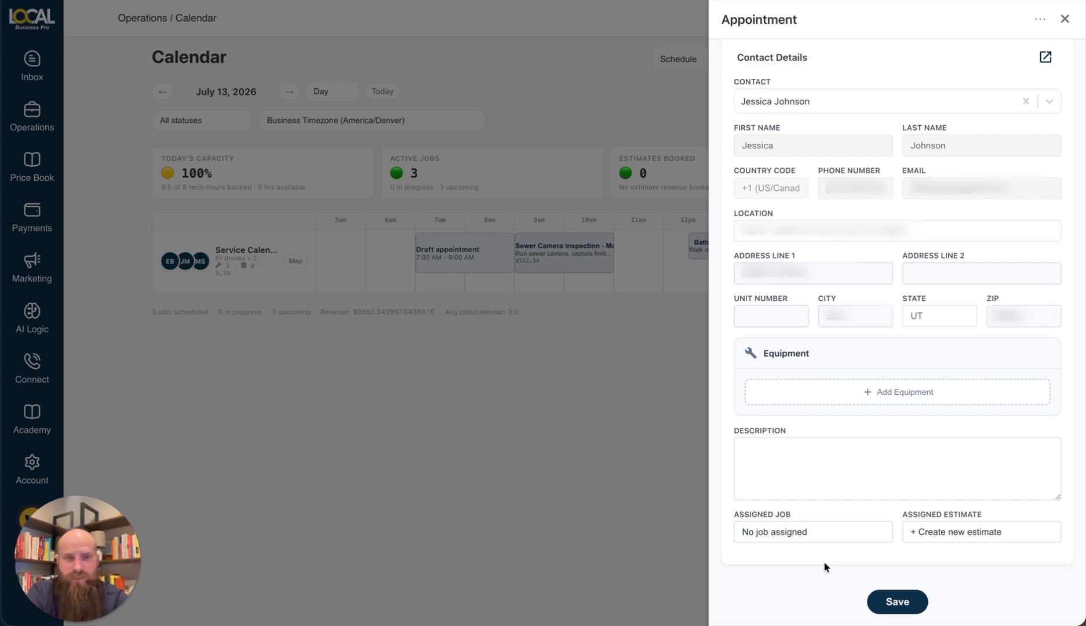
Review the appointment and contact details of the Diagnostic booking and save the appointment.
scroll(856, 462, "up", 5)
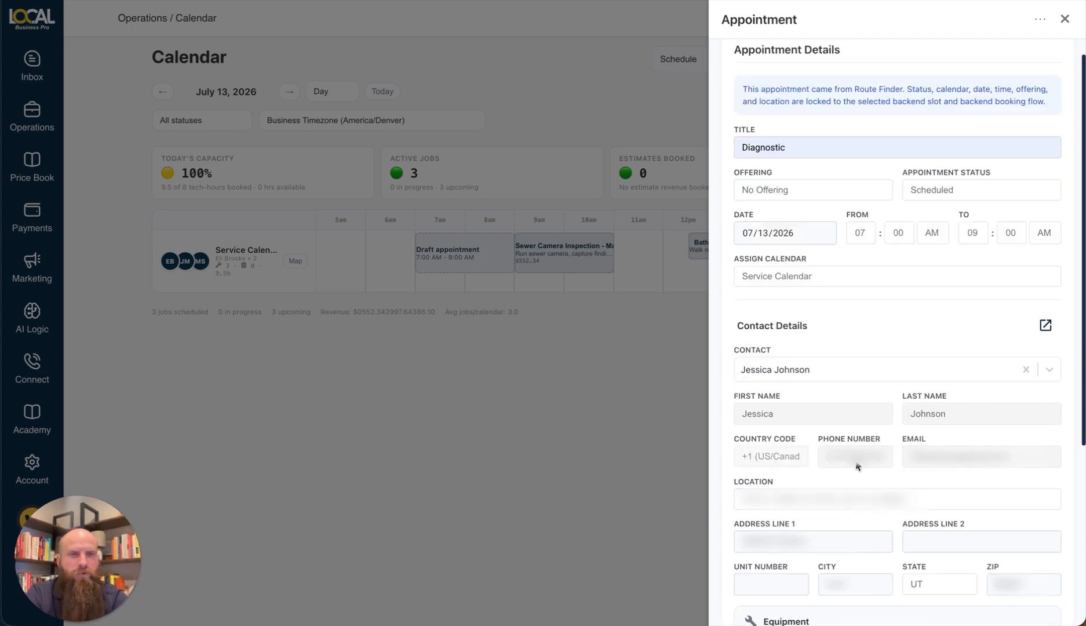
scroll(857, 463, "down", 5)
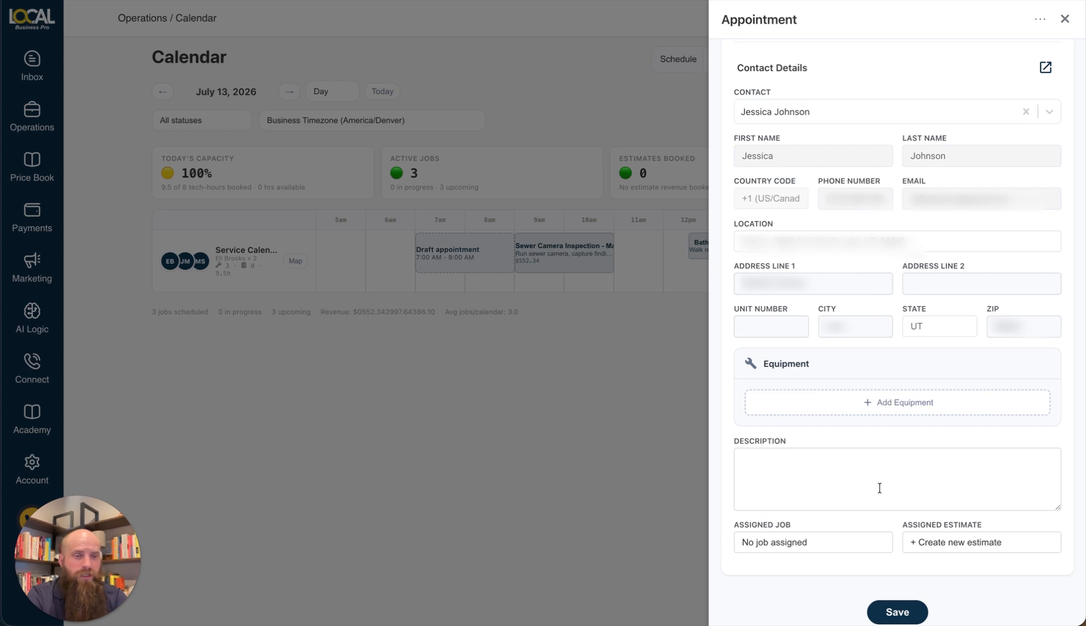
scroll(879, 488, "up", 3)
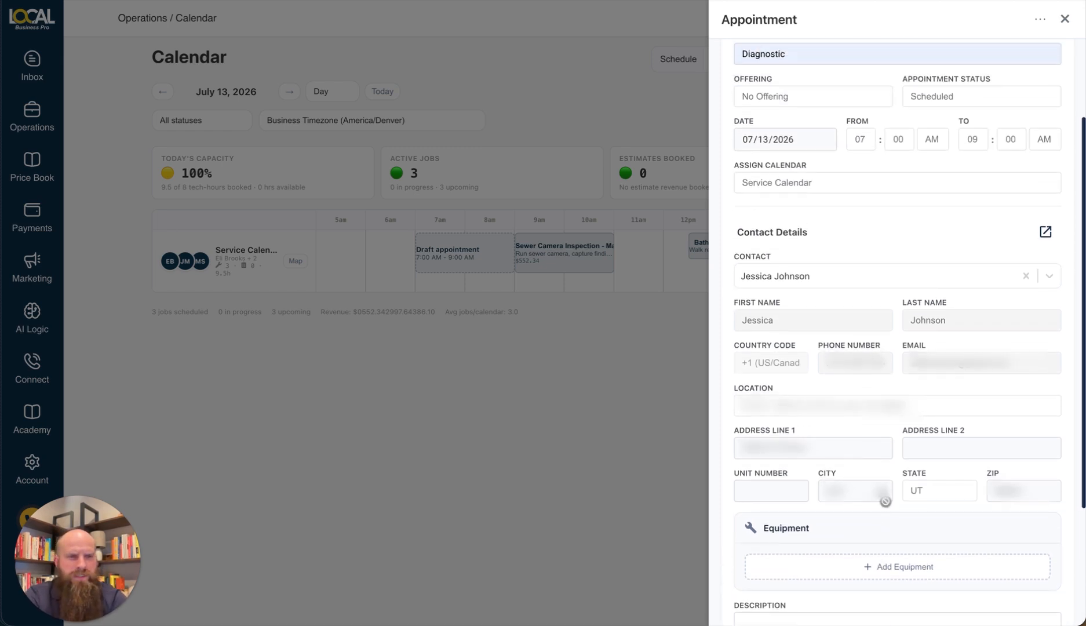
scroll(880, 490, "down", 1)
scroll(880, 489, "down", 2)
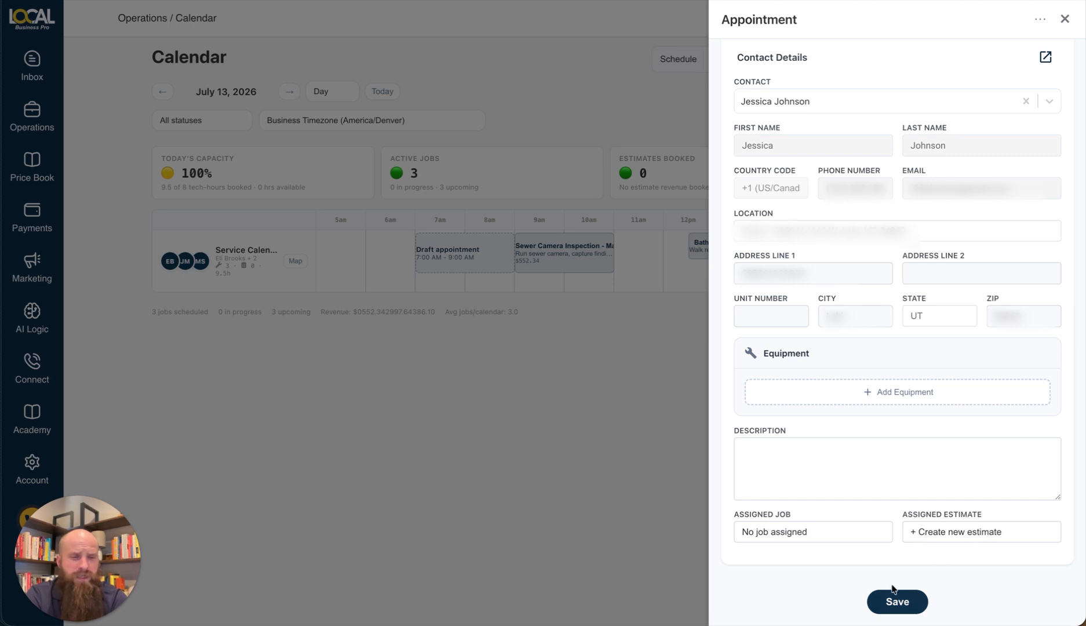
left_click(893, 605)
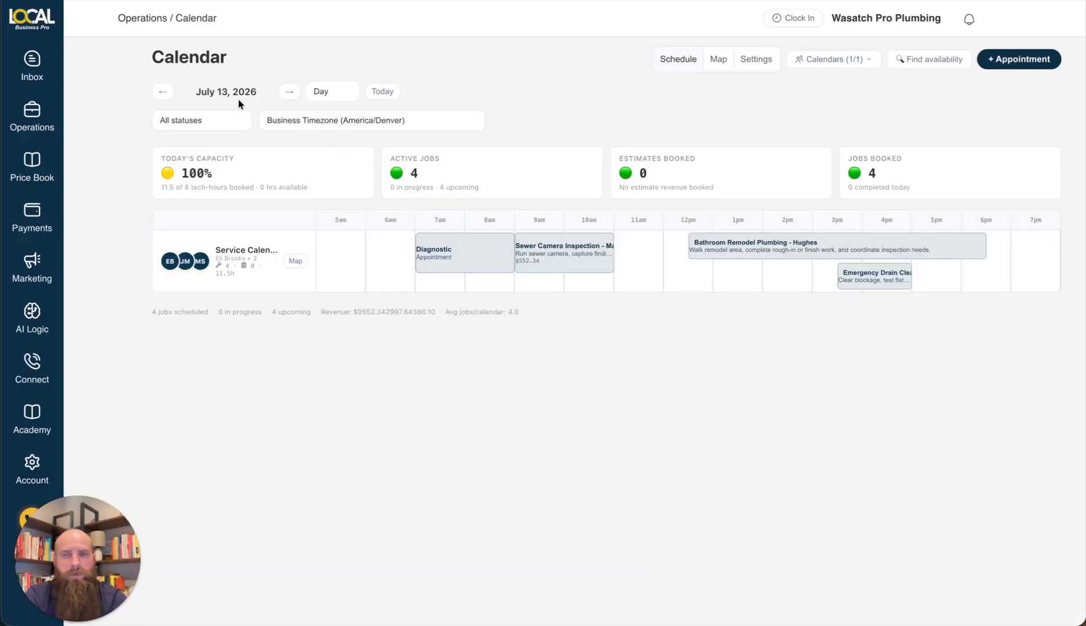
Examine the July 13 calendar map, following the route between the clustered stops and the distant southern stop.
left_click(718, 61)
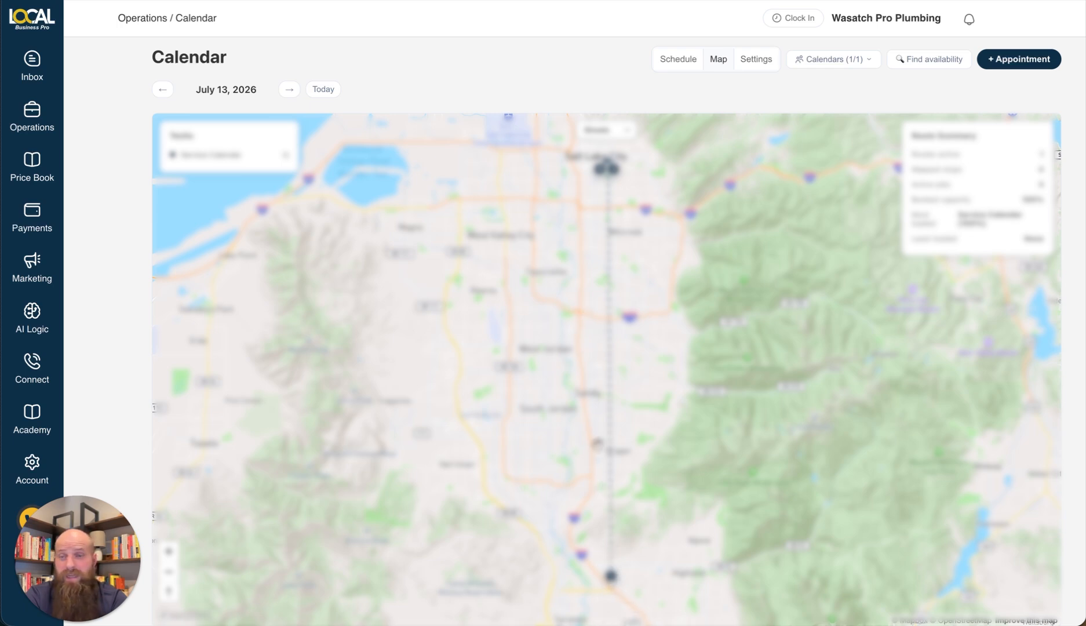
scroll(575, 178, "up", 5)
scroll(575, 177, "up", 5)
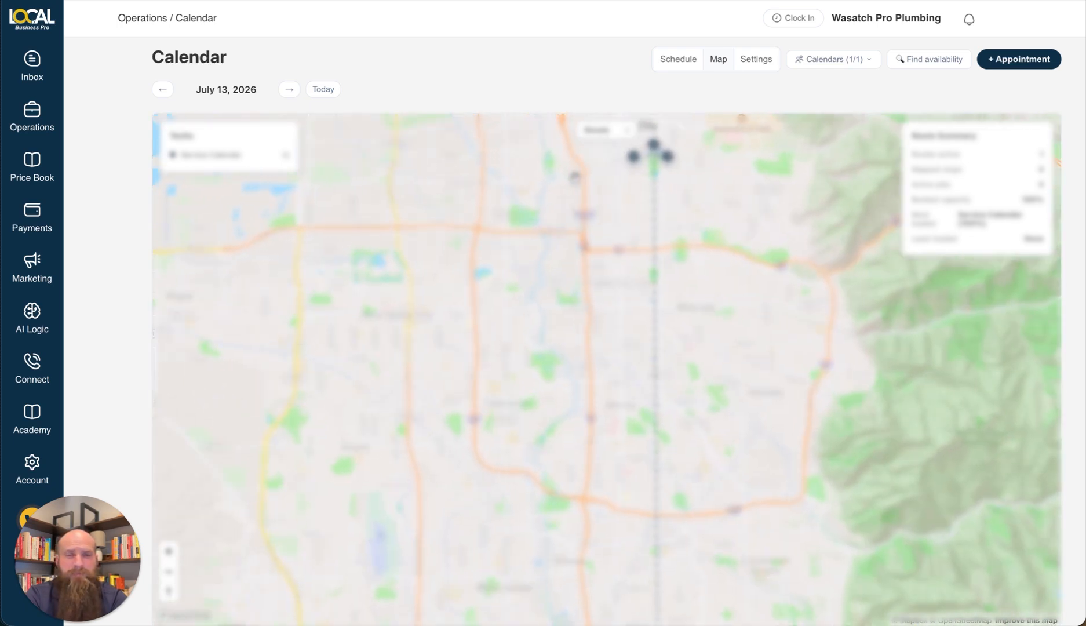
left_click_drag(634, 200, 552, 327)
scroll(552, 327, "up", 2)
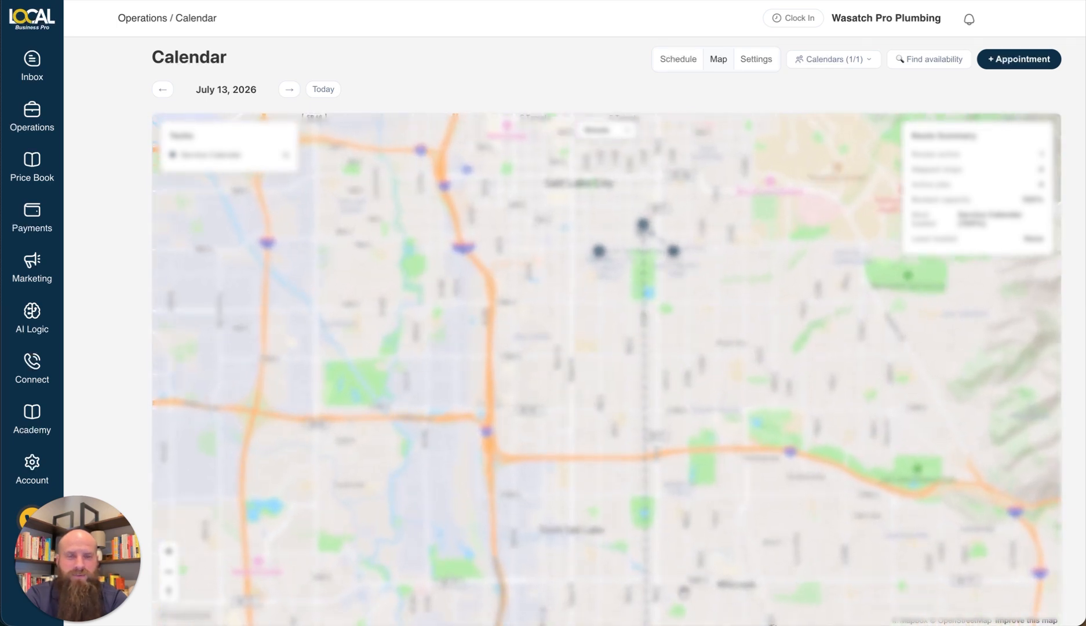
scroll(680, 583, "down", 3)
left_click_drag(680, 581, 632, 310)
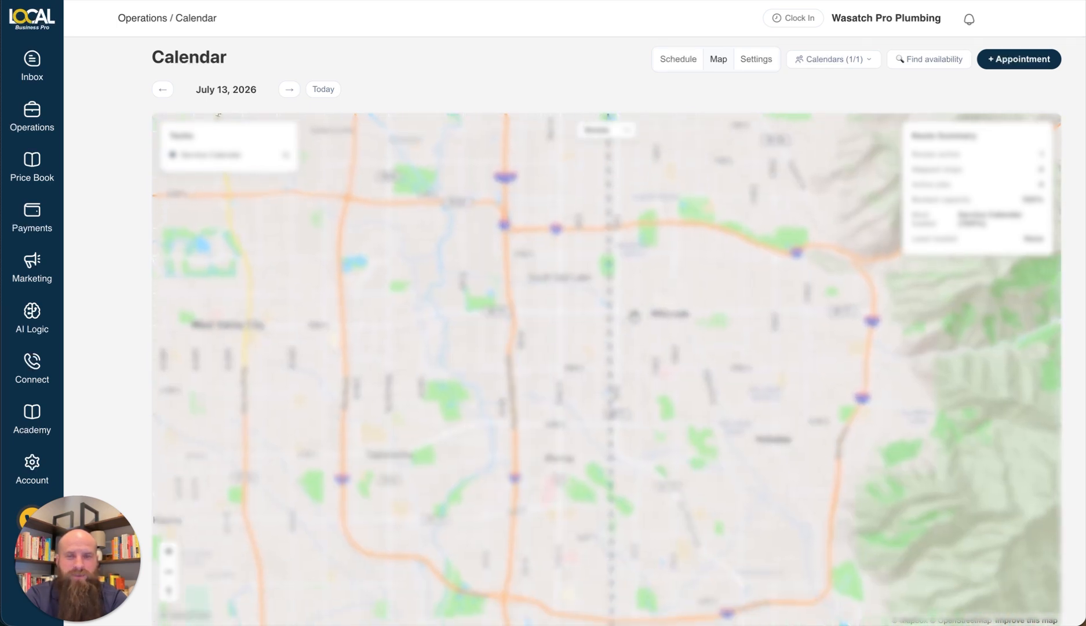
left_click_drag(626, 412, 613, 134)
scroll(619, 357, "down", 2)
scroll(619, 356, "down", 3)
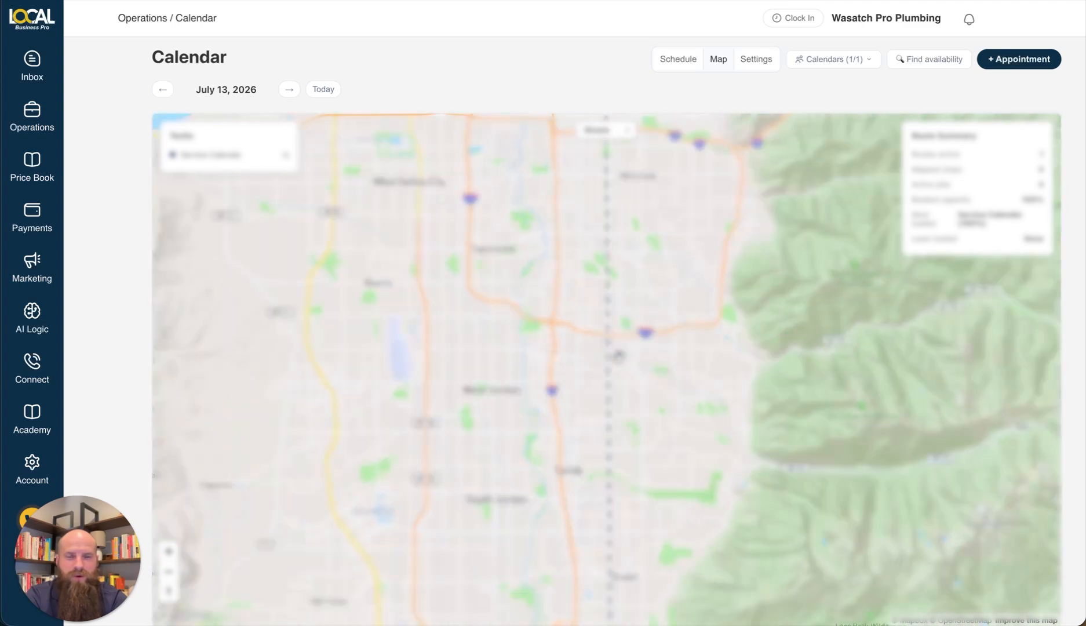
left_click_drag(618, 391, 599, 138)
left_click_drag(599, 255, 598, 546)
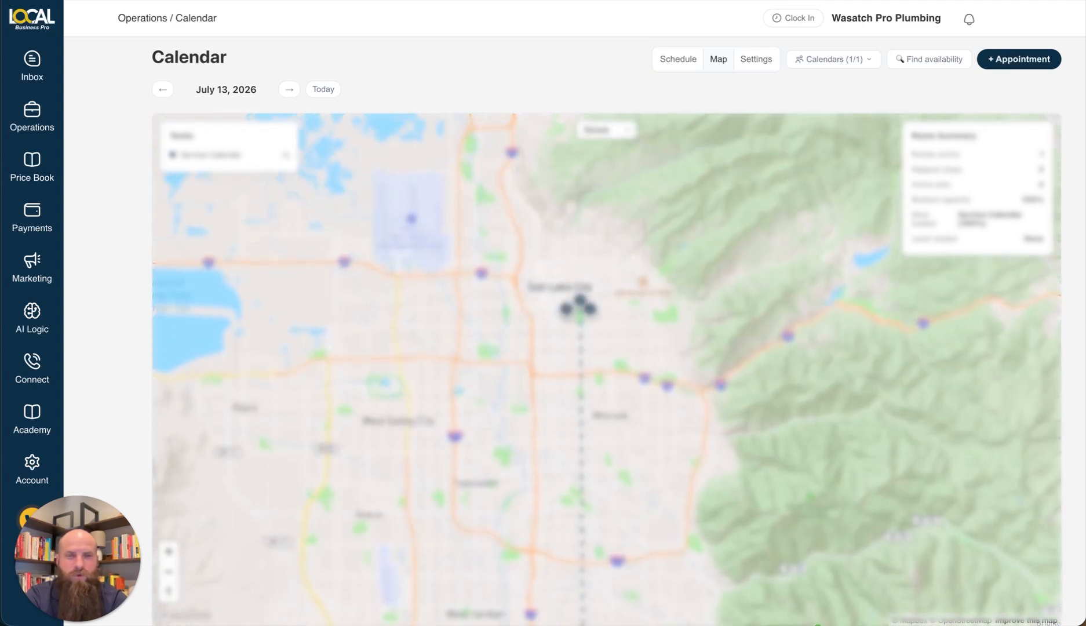
Check which calendars are available to show and return to the July 13 day schedule to inspect its appointments.
left_click(832, 60)
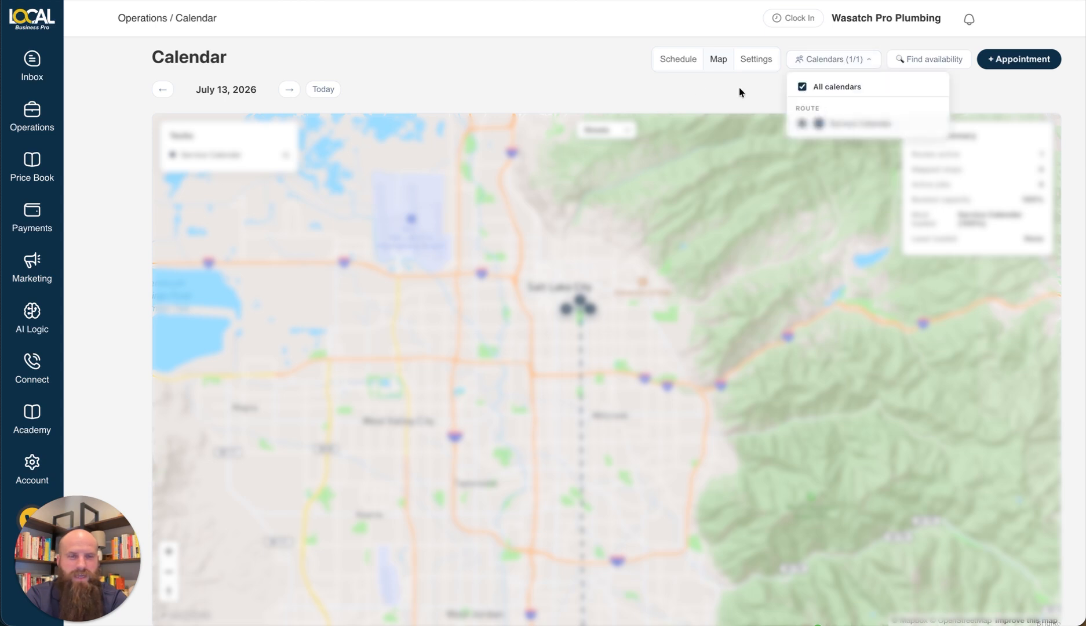
left_click(670, 82)
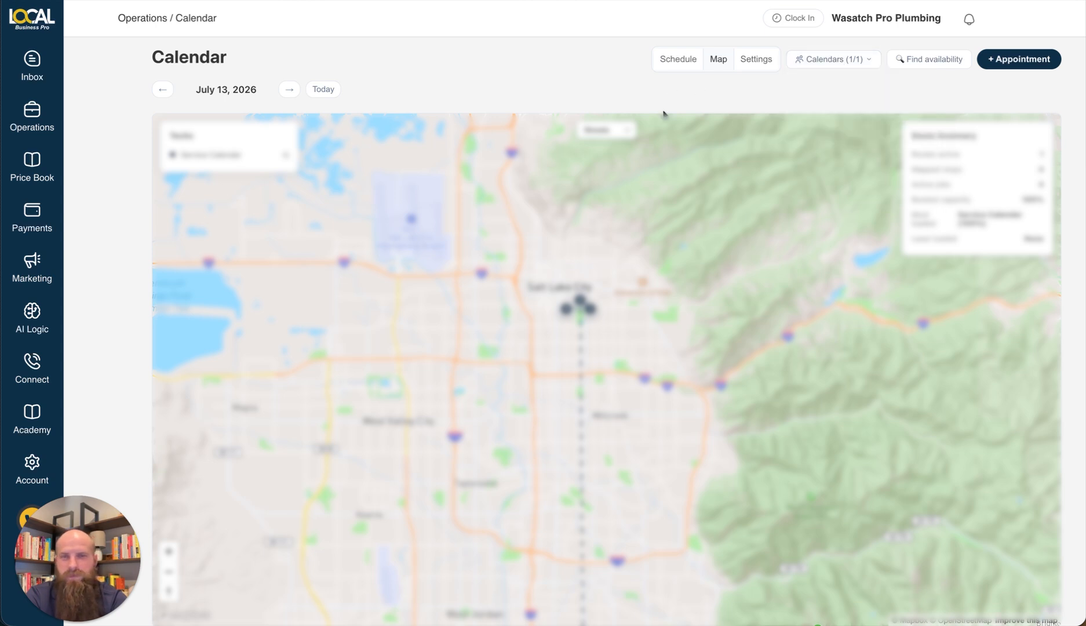
left_click(677, 58)
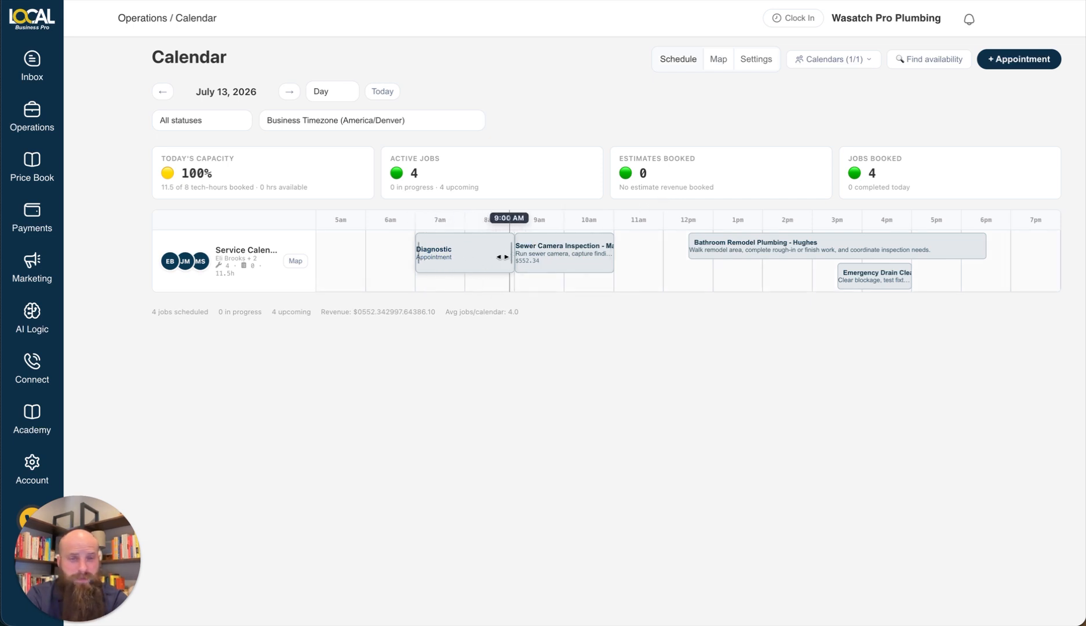
left_click_drag(441, 262, 623, 249)
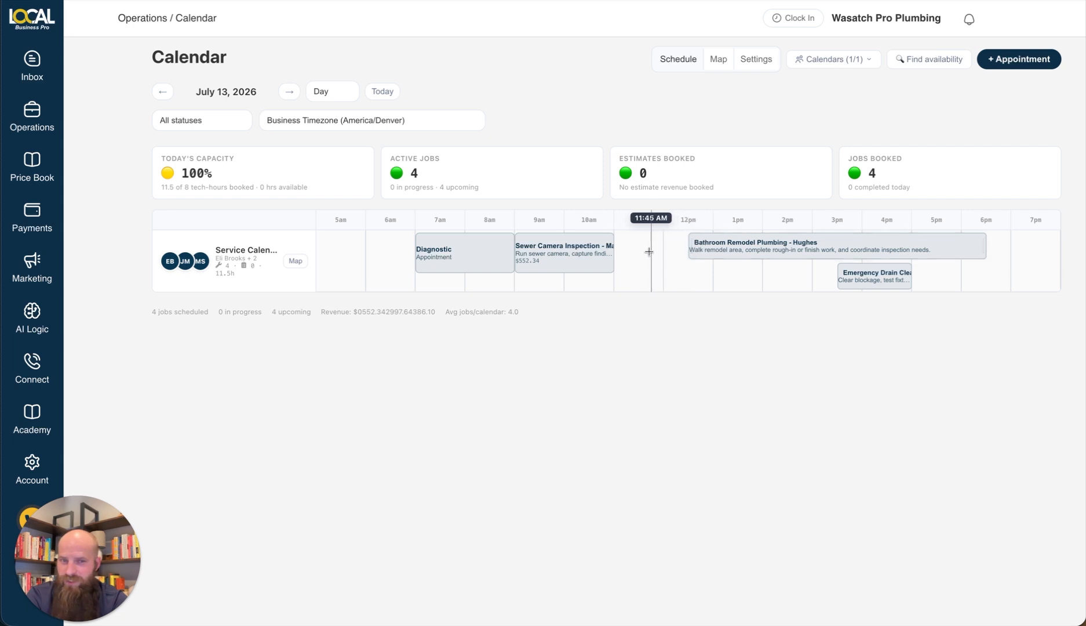